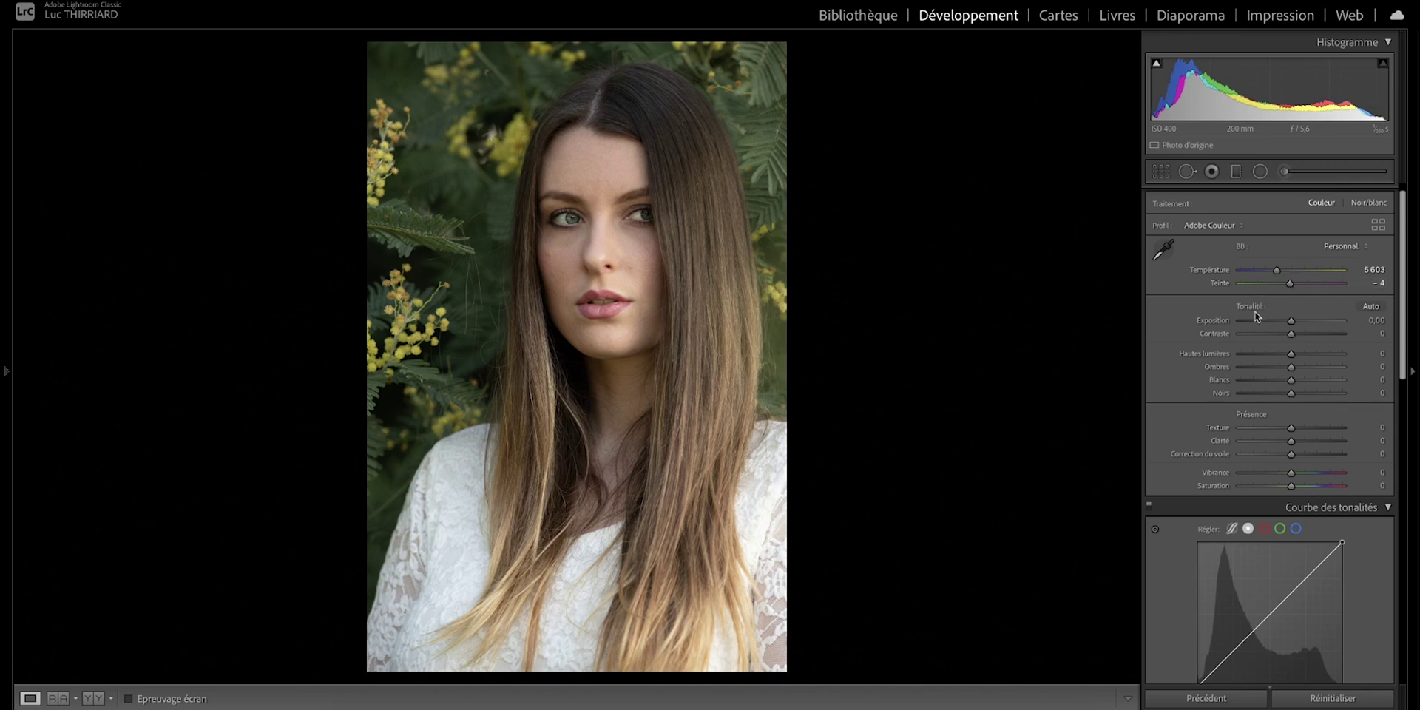
Step: Add four control points to the RGB point curve, at both quarter tones, the midtone (128) and the deep shadows (30)
scroll(1272, 414, down, 5)
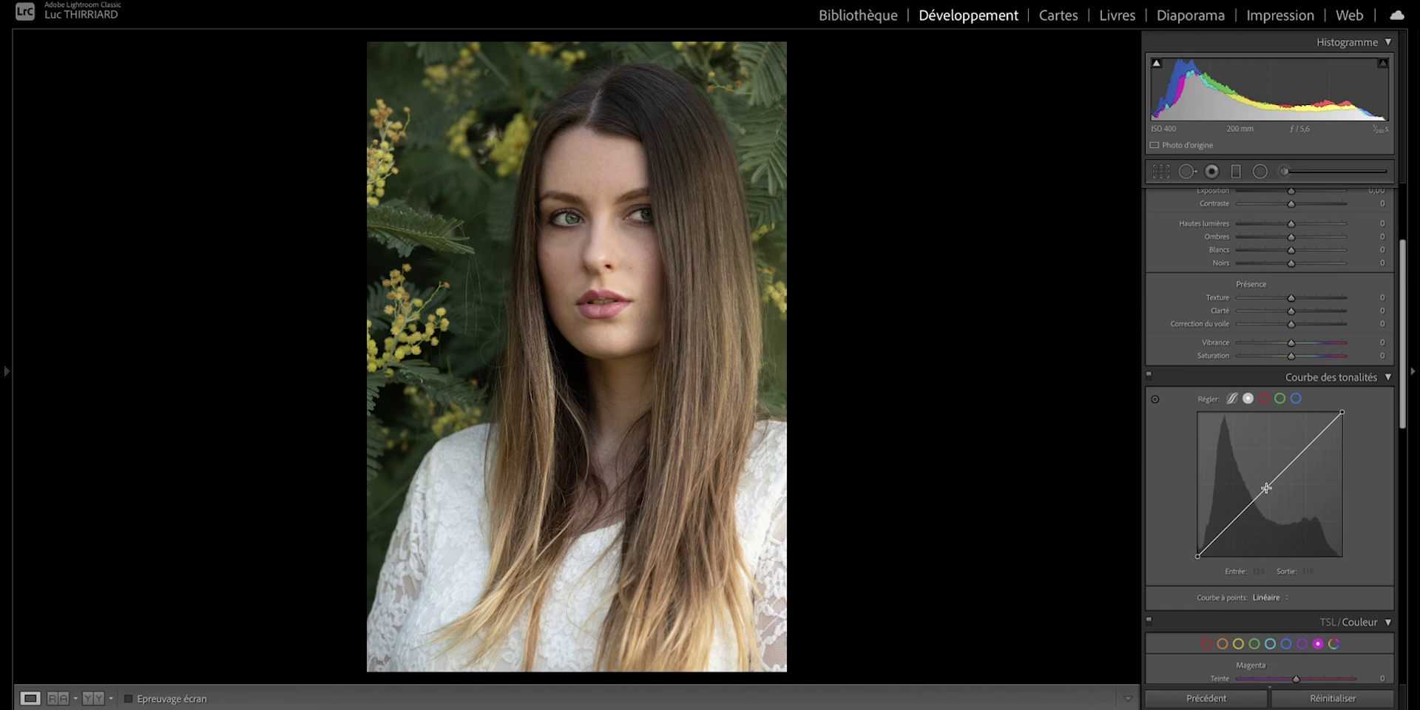
scroll(1198, 558, down, 1)
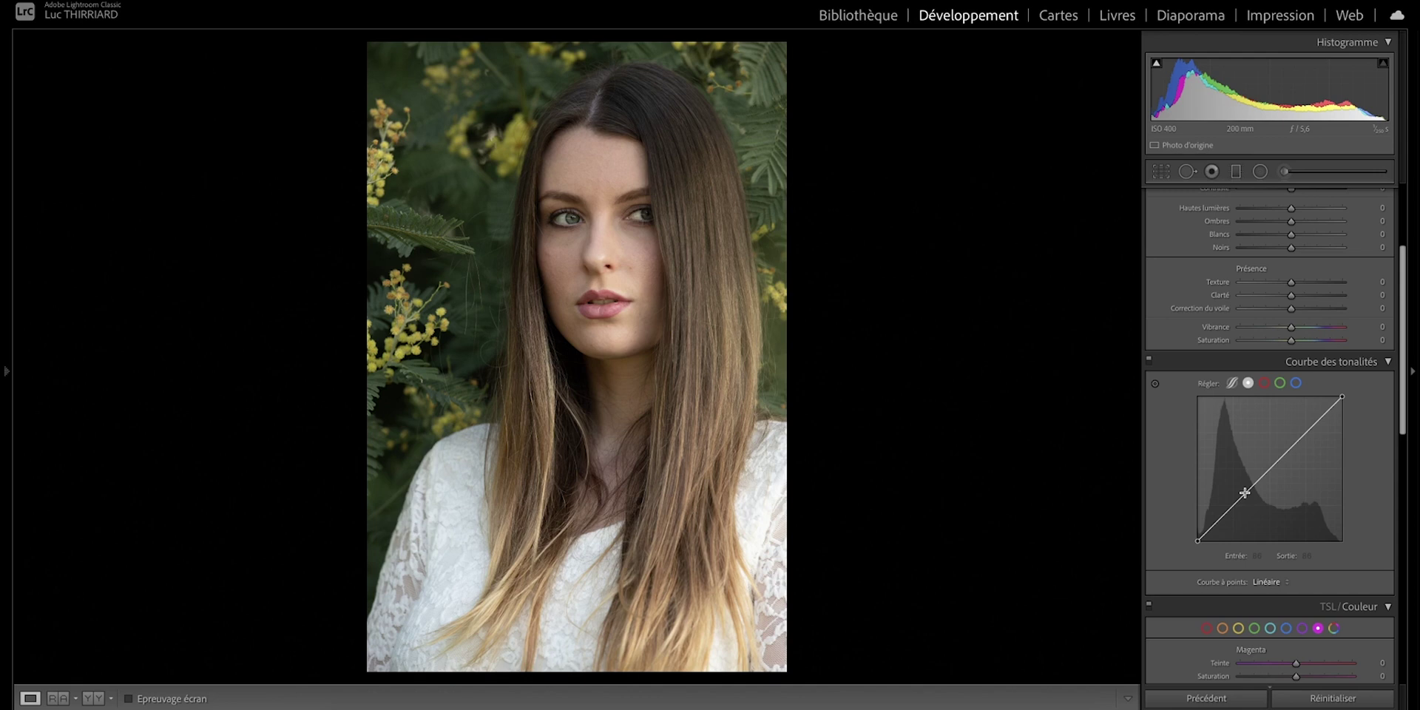
scroll(1244, 492, down, 1)
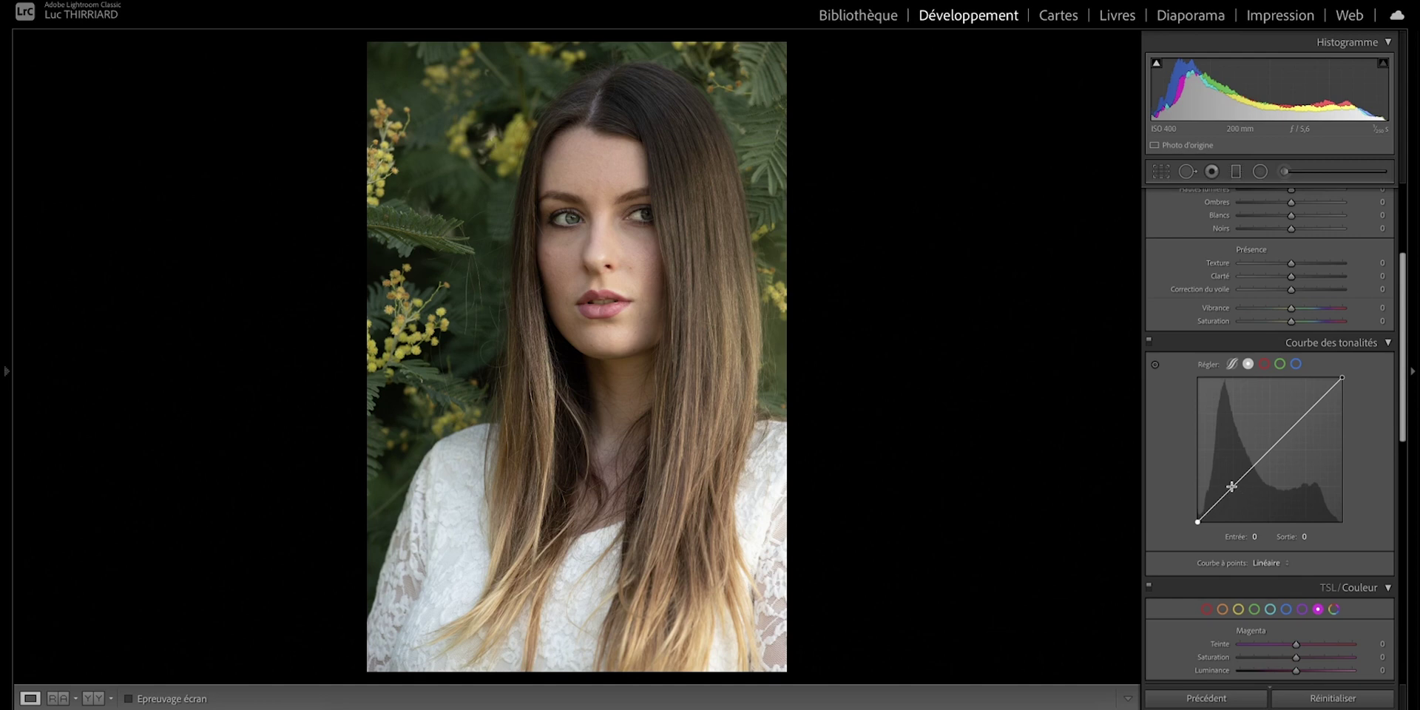
click(1233, 486)
click(1270, 449)
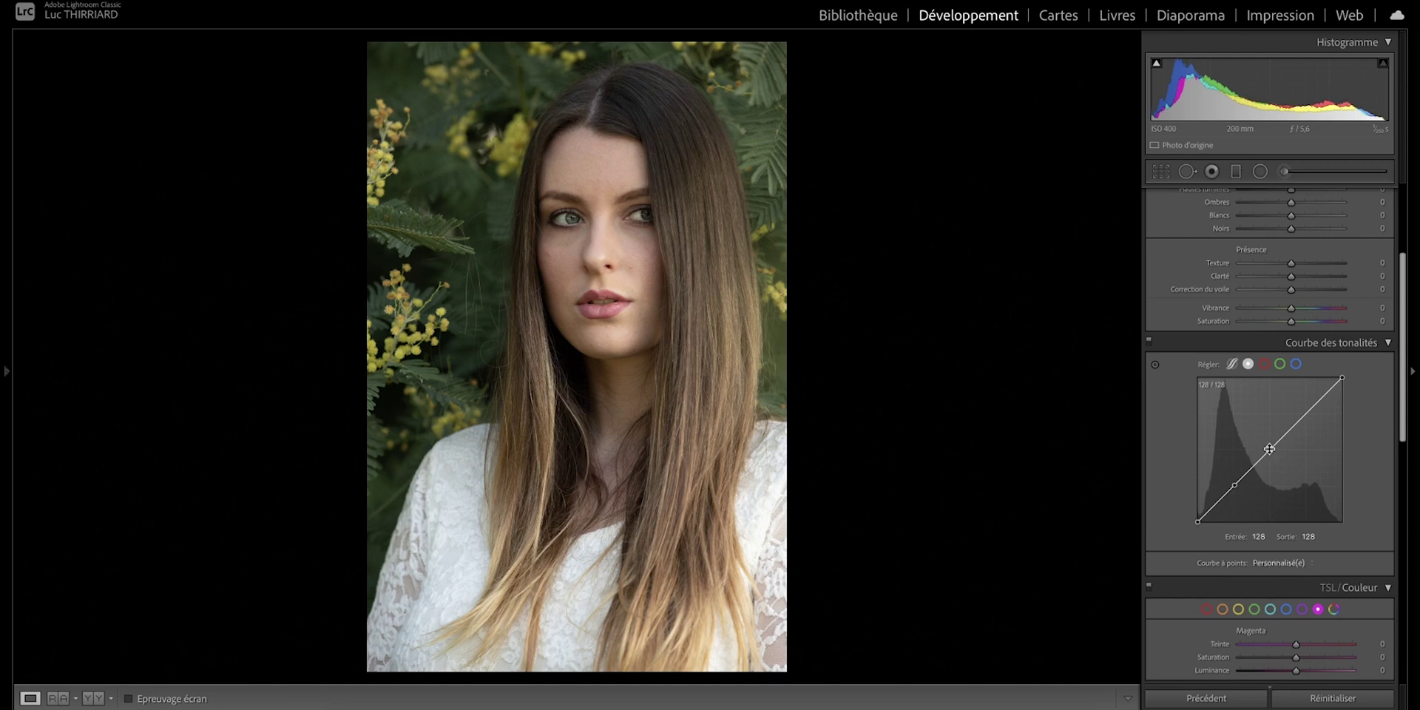
click(1305, 414)
click(1213, 506)
Step: Raise the RGB curve's black point to an output of 31
click(1199, 522)
key(ctrl+z)
click(1198, 523)
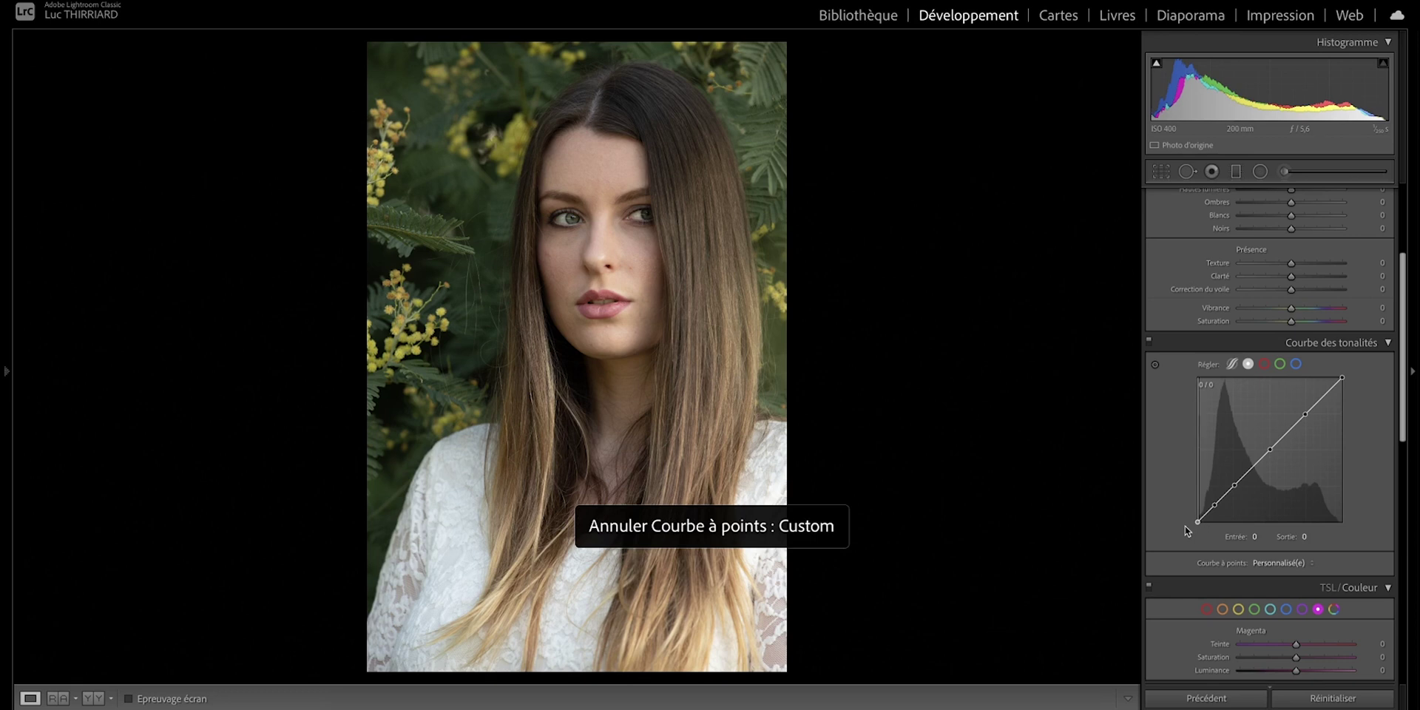
drag(1185, 530, 1174, 508)
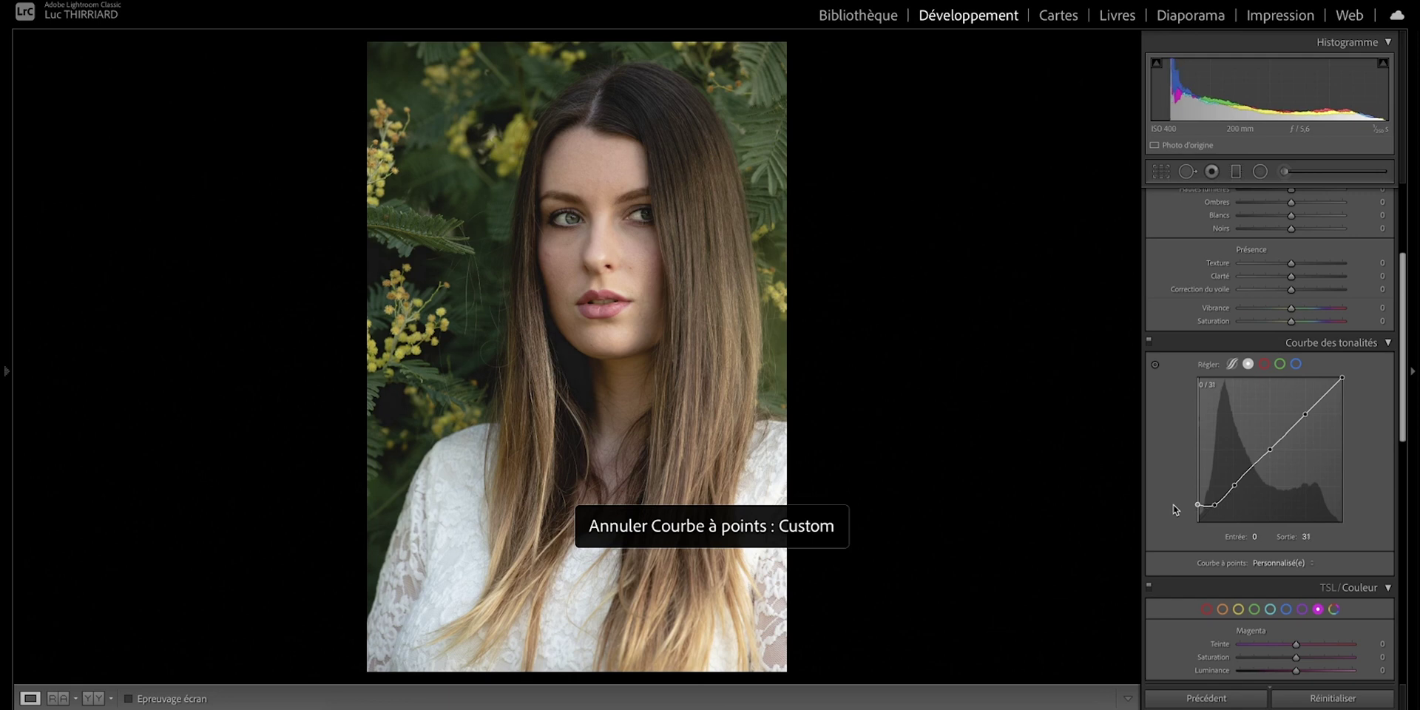
Step: Raise the deep-shadow point of the RGB curve, at input 30, to an output of 37
click(1215, 506)
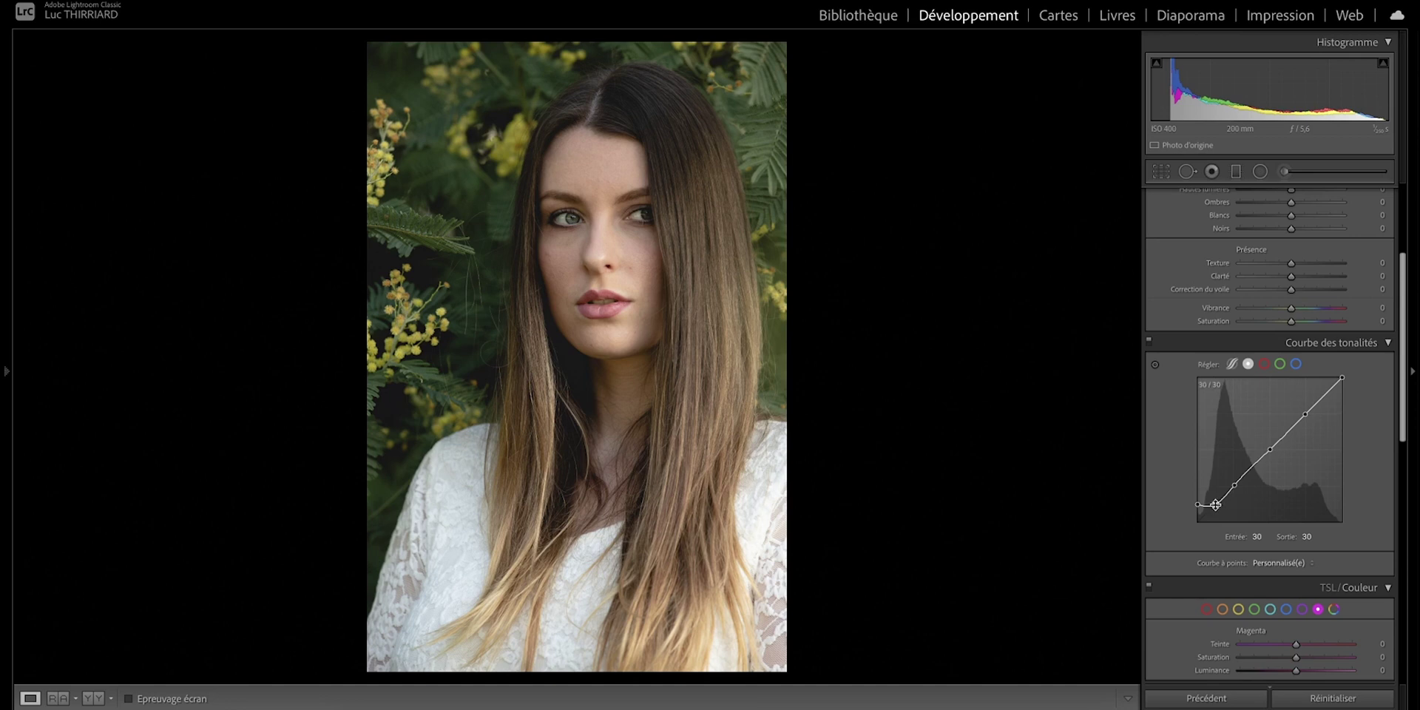
key(Up)
key(Up)
key(Up)
key(Up)
key(Up)
key(Up)
key(Up)
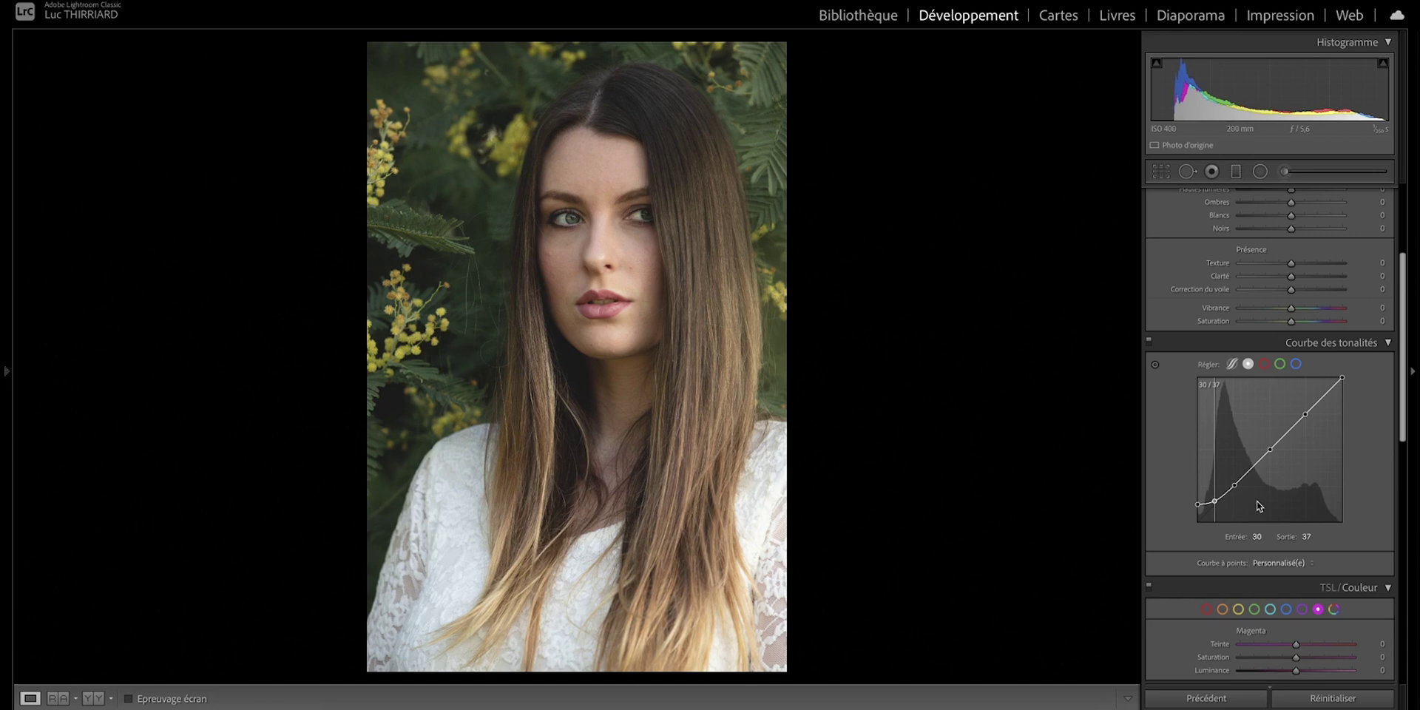
Step: Move the RGB curve's lower quarter-tone point to input 61, output 63, and shift the highlight point further up toward the white end
click(1233, 485)
drag(1233, 490, 1232, 490)
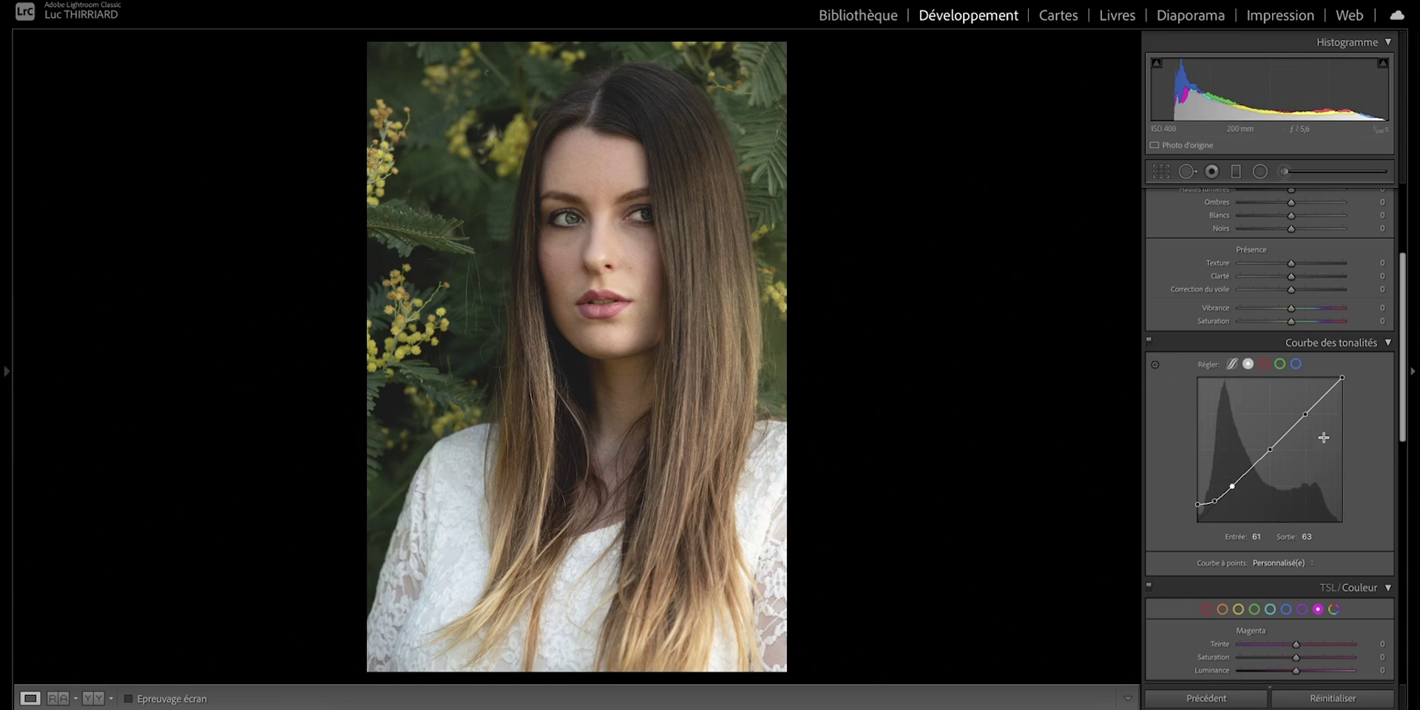
click(1270, 449)
drag(1305, 416, 1320, 403)
Step: Lower the RGB curve's white point to an output of 235 to soften the highlights
click(1343, 380)
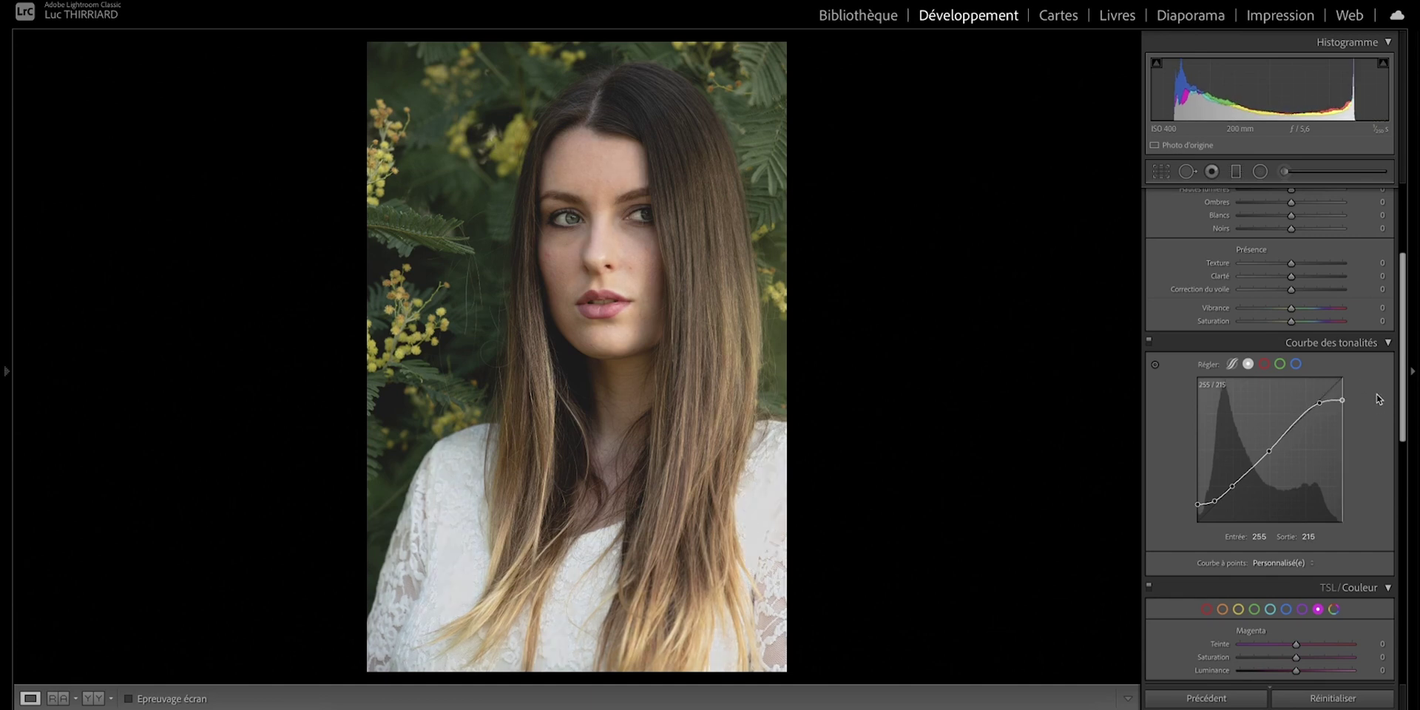
key(Down)
key(Down)
key(Down)
key(Down)
key(Down)
key(Down)
key(Down)
key(Down)
key(Down)
key(Down)
key(Down)
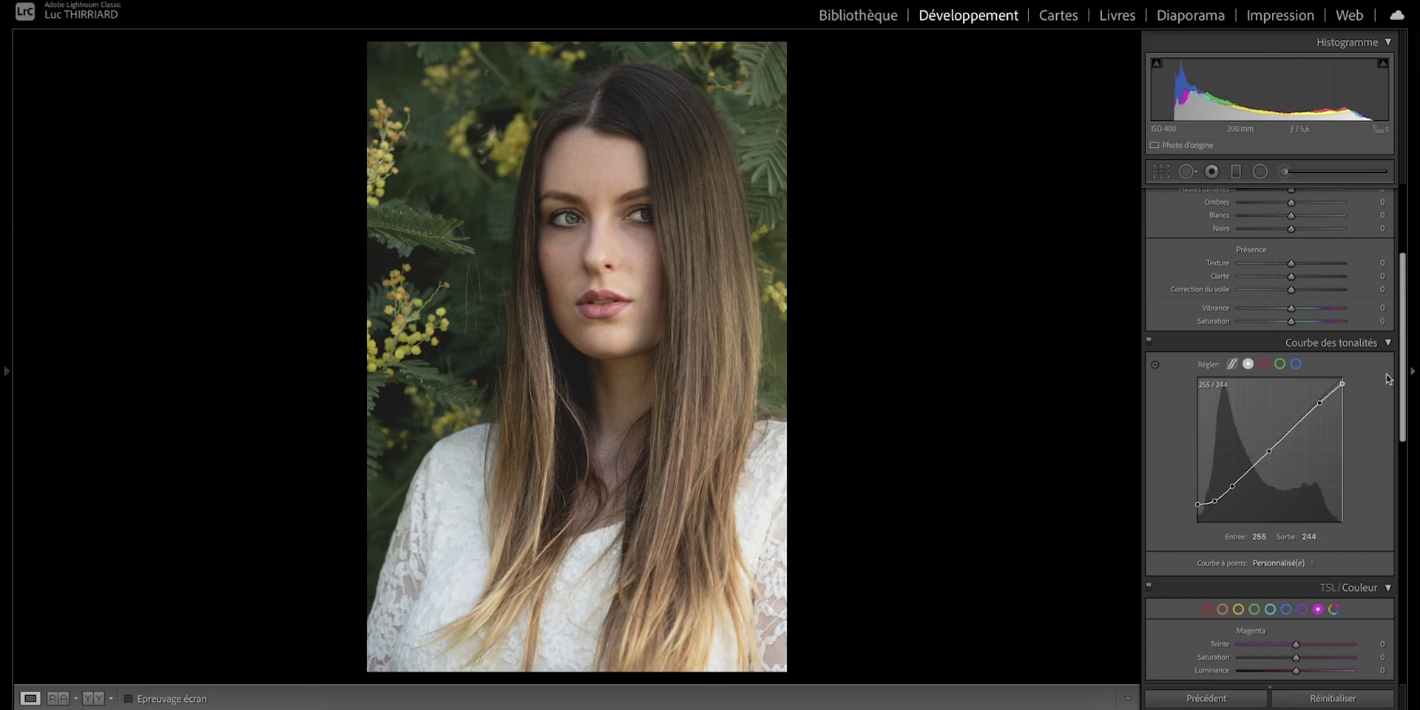
key(Down)
key(Down)
key(Down)
key(Down)
key(Down)
key(Down)
key(Down)
key(Down)
key(Down)
key(Down)
key(Down)
key(Down)
key(Down)
drag(1346, 390, 1348, 386)
Step: On the red curve, add points at both quarter tones, raise the black point slightly and lower the white point slightly
scroll(1349, 391, down, 1)
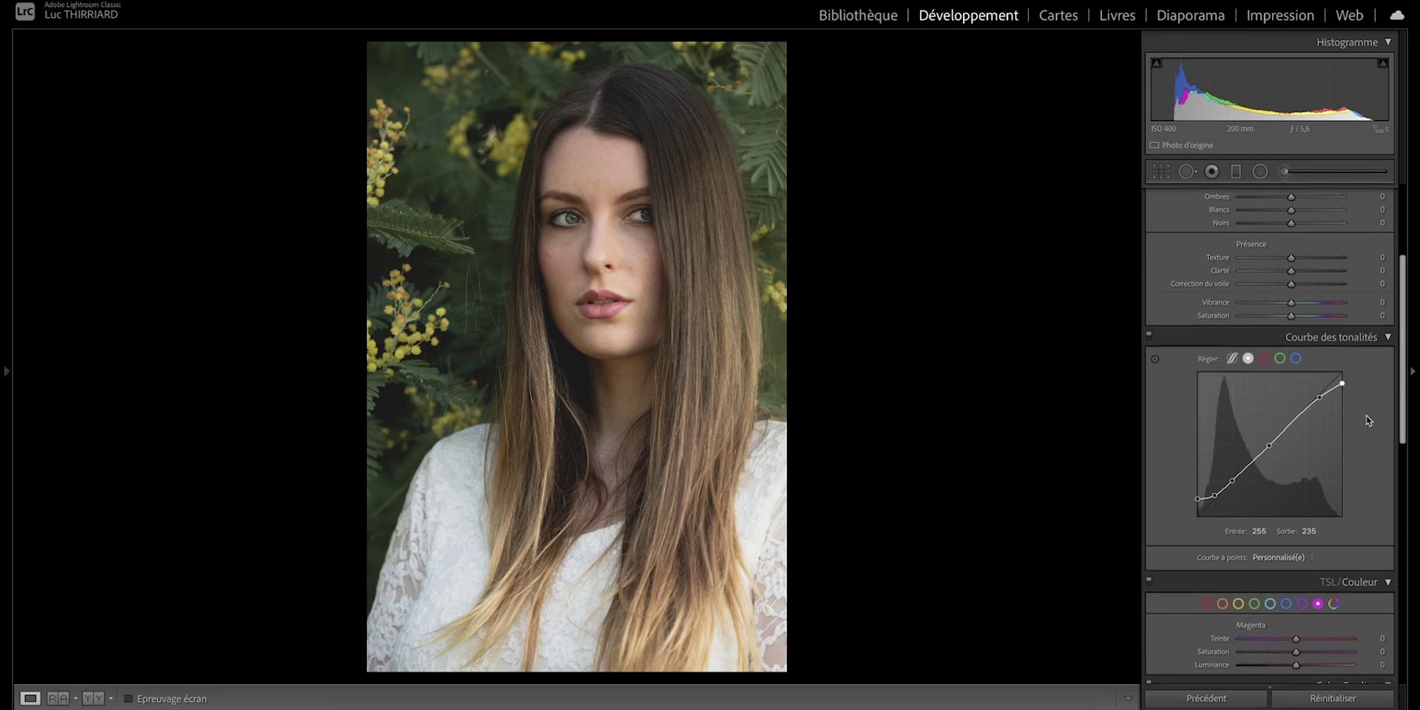
click(1264, 358)
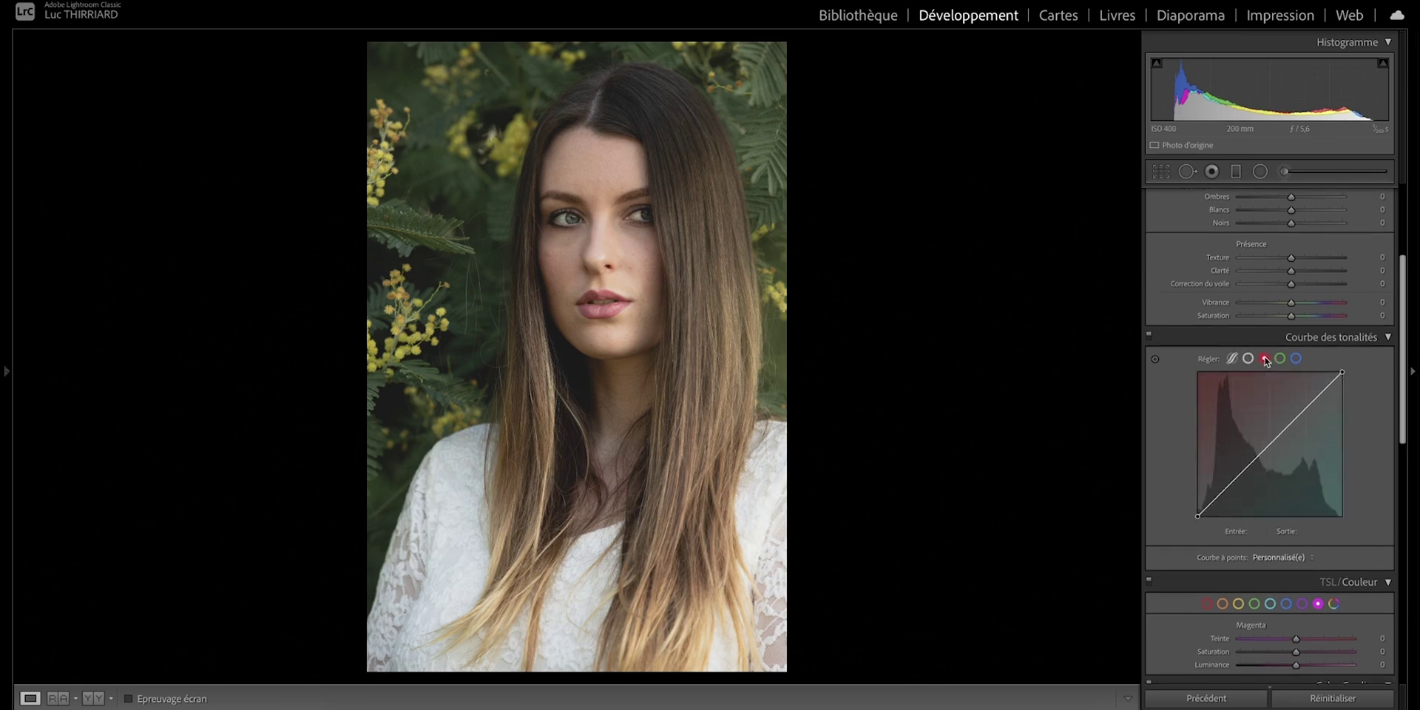
click(1231, 481)
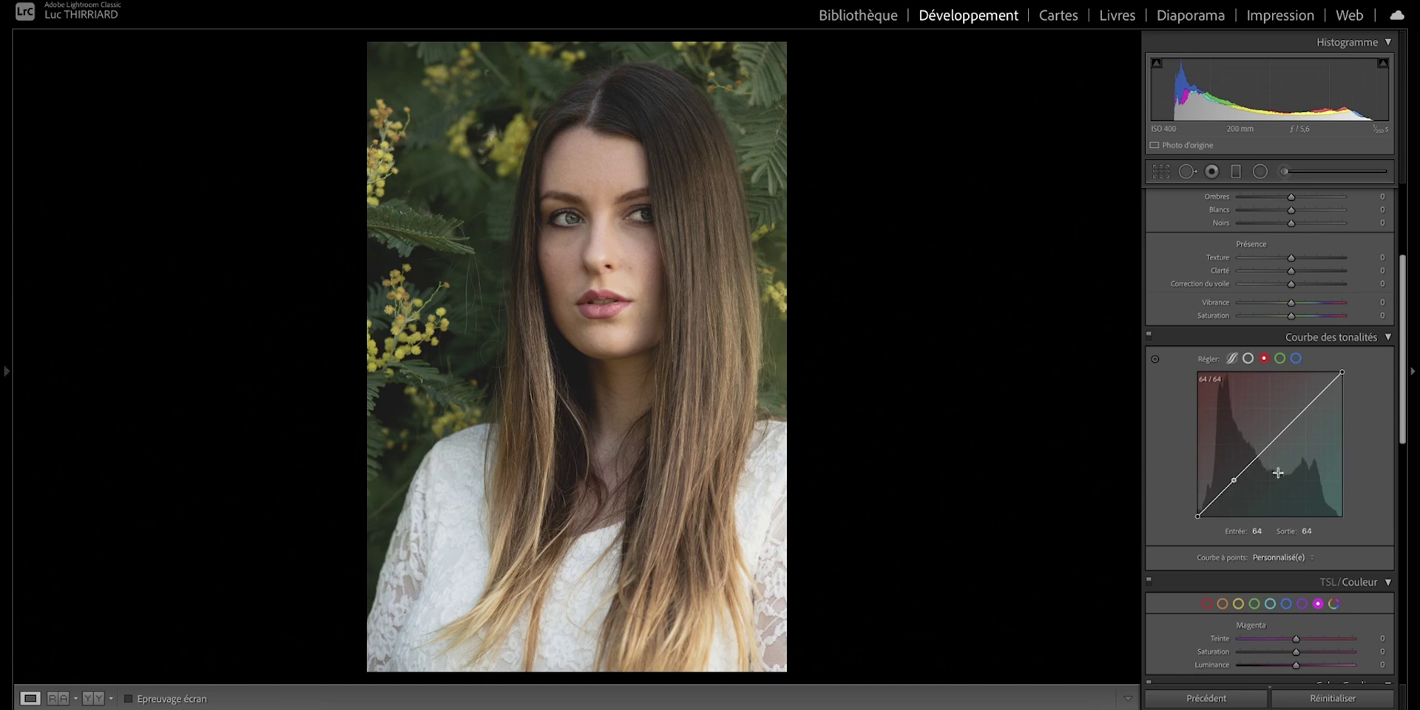
click(1304, 409)
drag(1197, 515, 1197, 504)
drag(1342, 372, 1361, 379)
click(1305, 409)
Step: Fade the green and blue curves with slightly raised black points (green output 23) and lowered white points (blue output 233)
click(1280, 359)
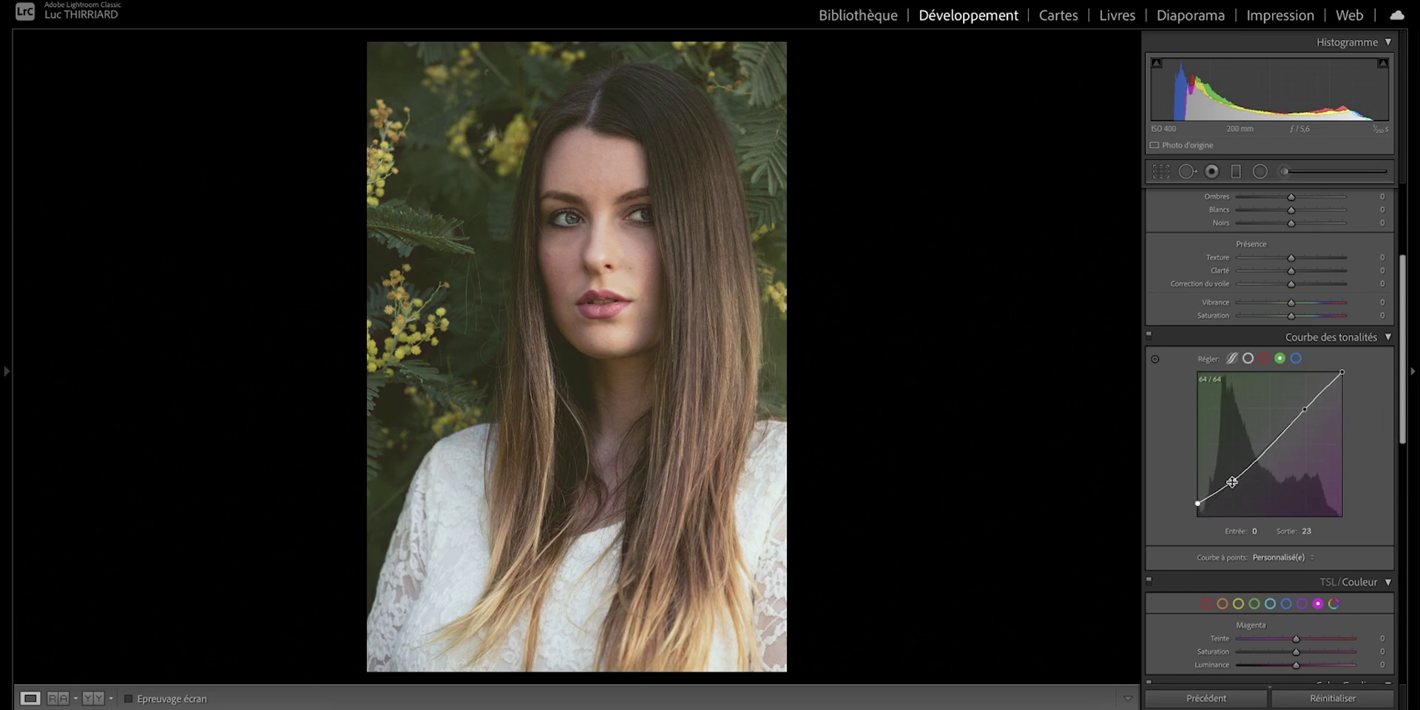
drag(1341, 372, 1342, 381)
click(1296, 358)
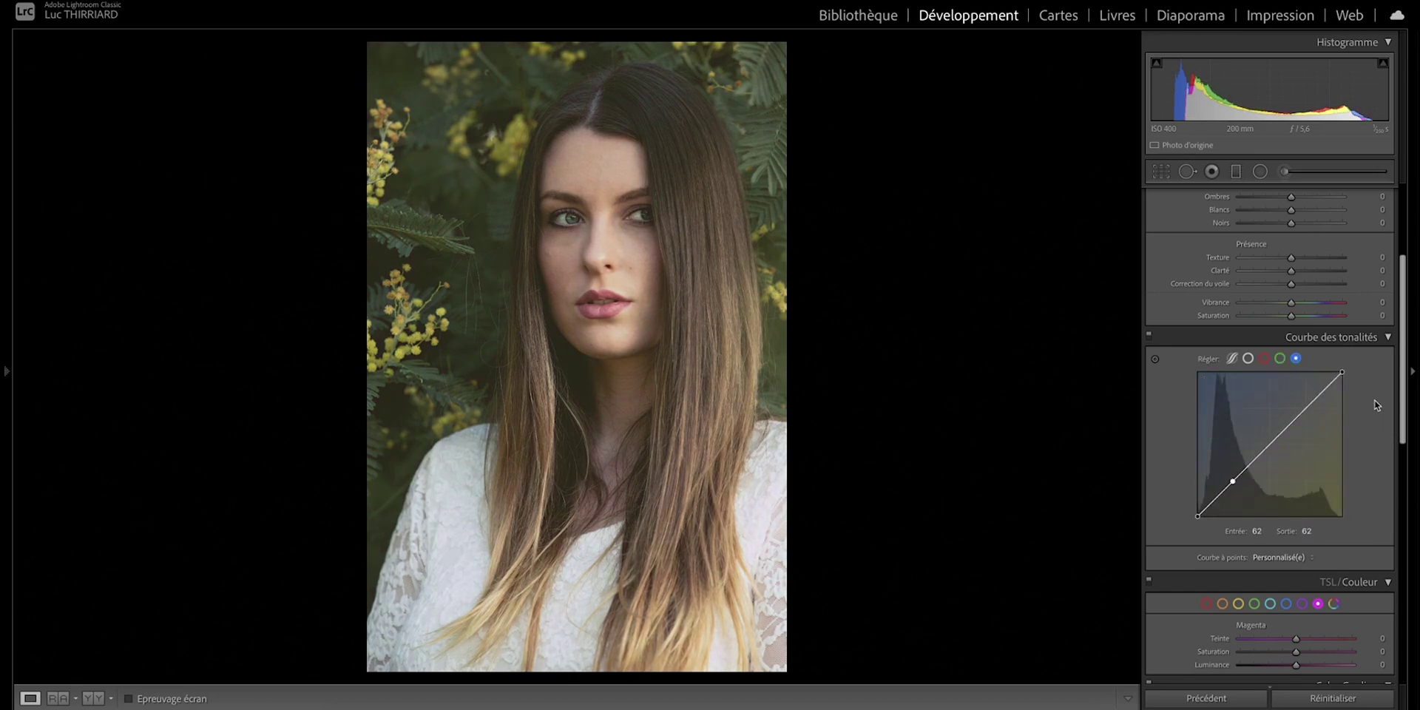
drag(1197, 517, 1232, 480)
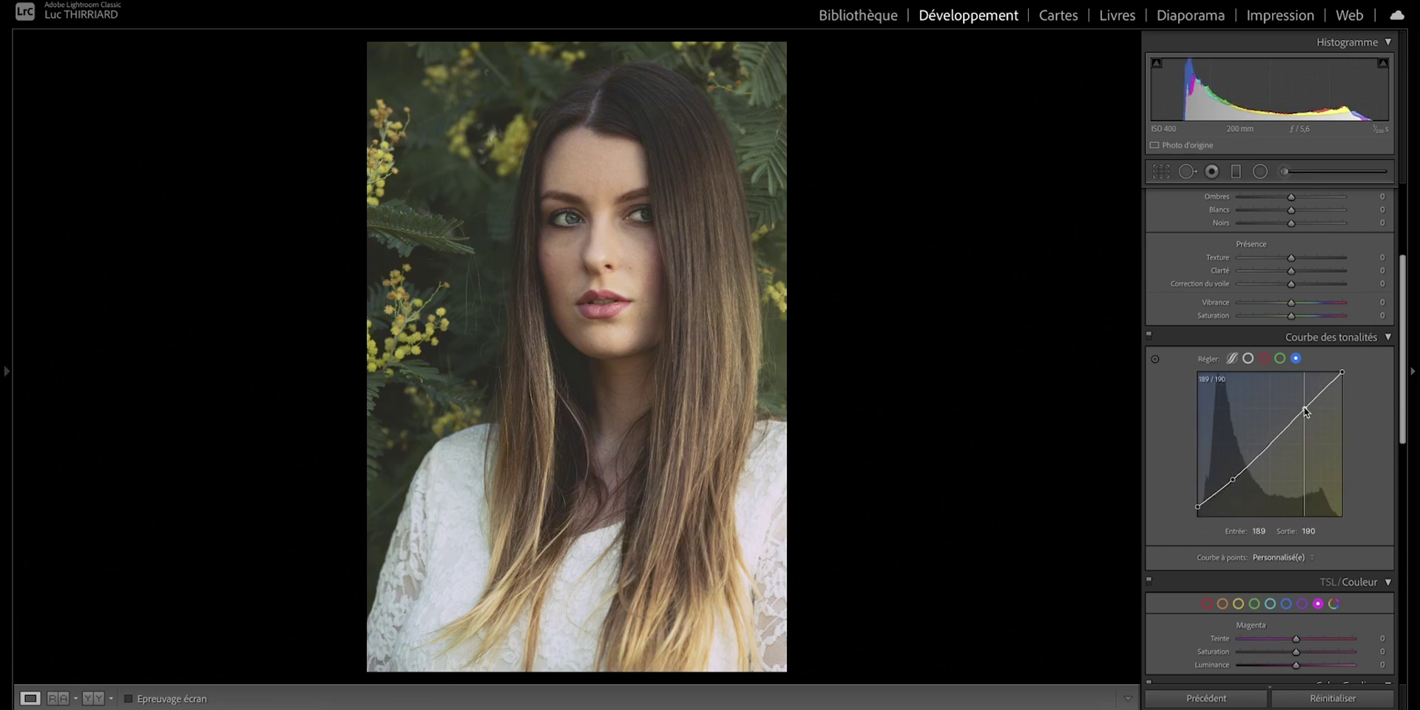
drag(1306, 406, 1324, 386)
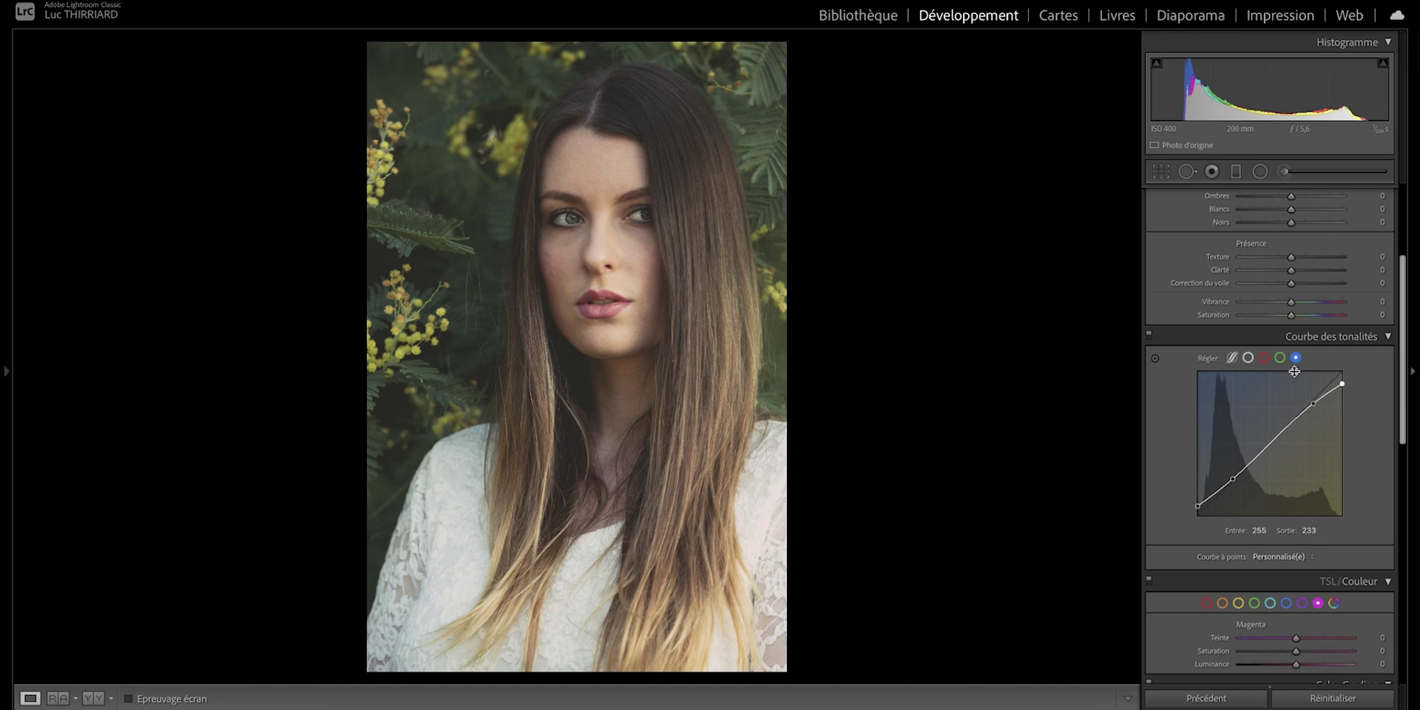
Step: Compare the portrait with and without the tone curve adjustments
click(1149, 335)
click(1150, 337)
click(1149, 337)
click(1149, 337)
click(1149, 337)
click(1150, 337)
click(1149, 336)
click(1149, 336)
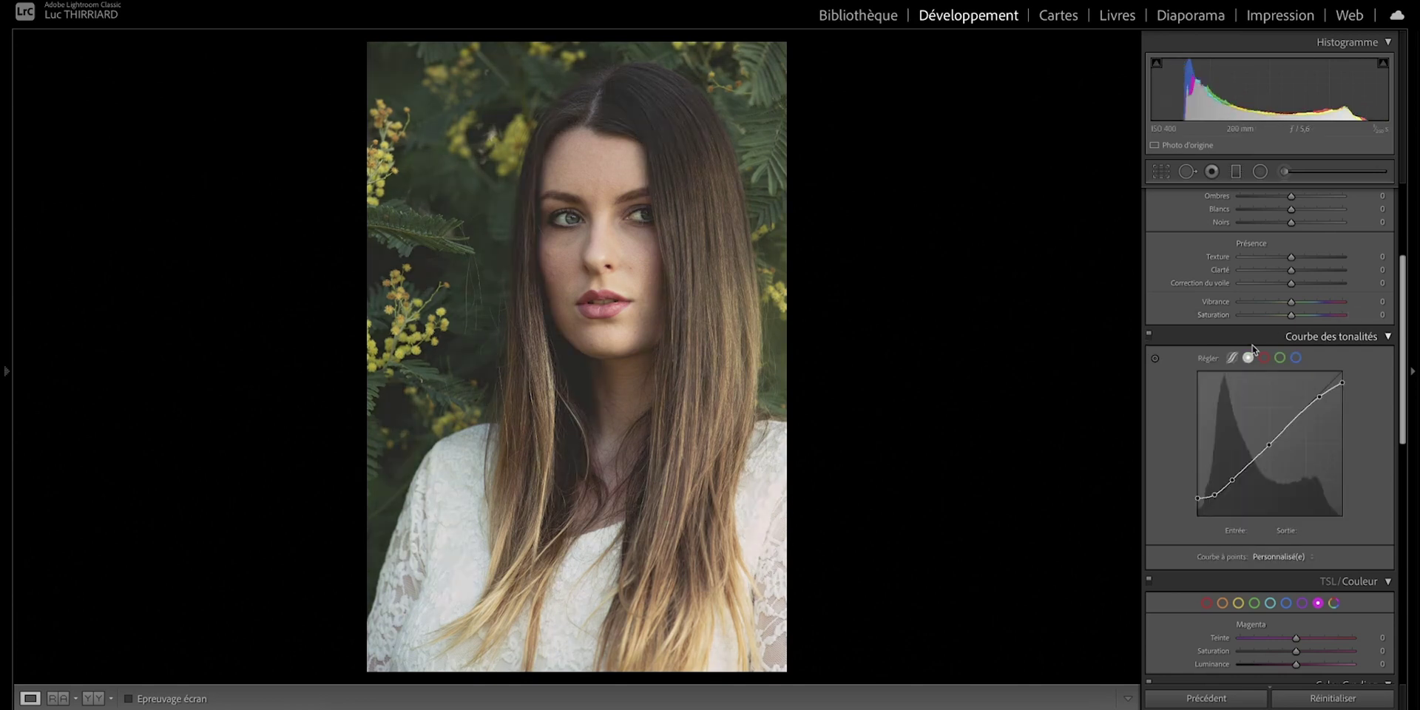
click(1150, 338)
click(1149, 338)
Step: Lower the photo's Exposition to −0,80
scroll(1333, 450, up, 3)
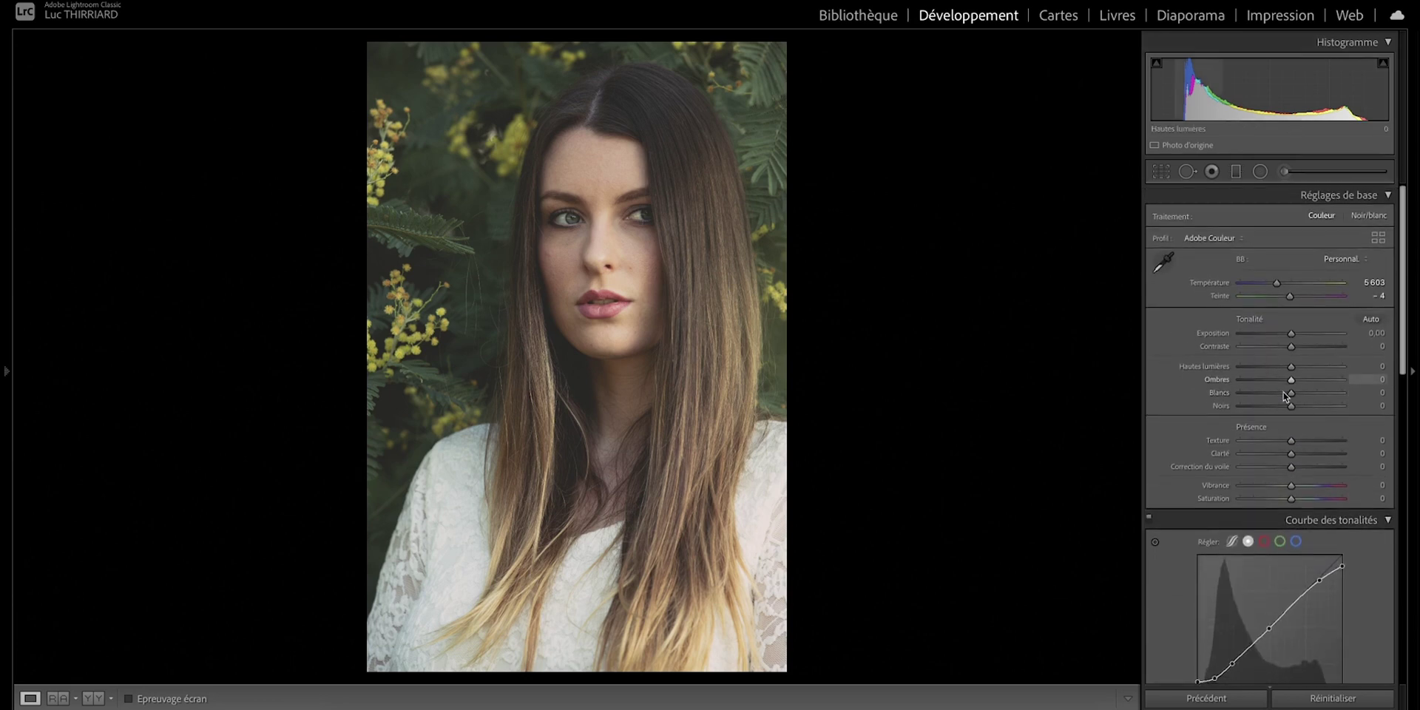
scroll(1305, 397, down, 2)
scroll(1300, 348, up, 1)
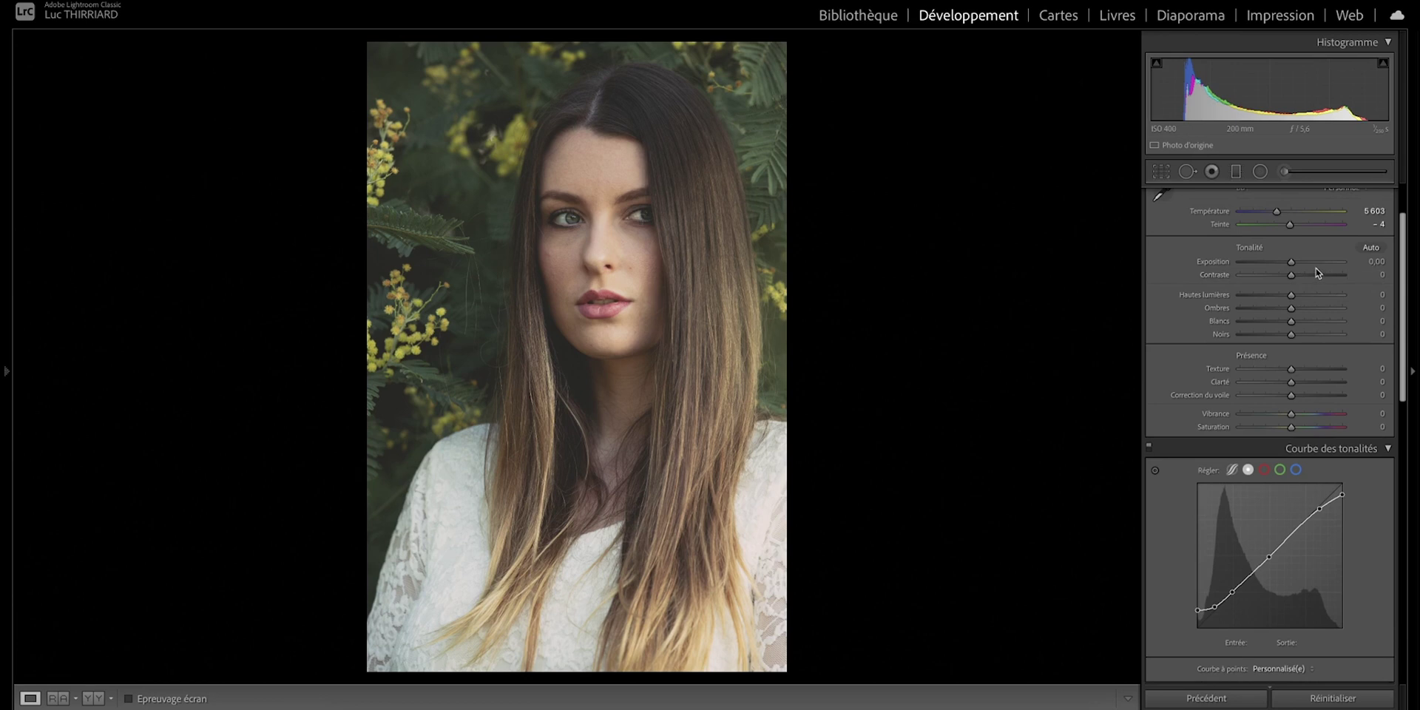
scroll(1301, 285, up, 1)
drag(1291, 289, 1284, 288)
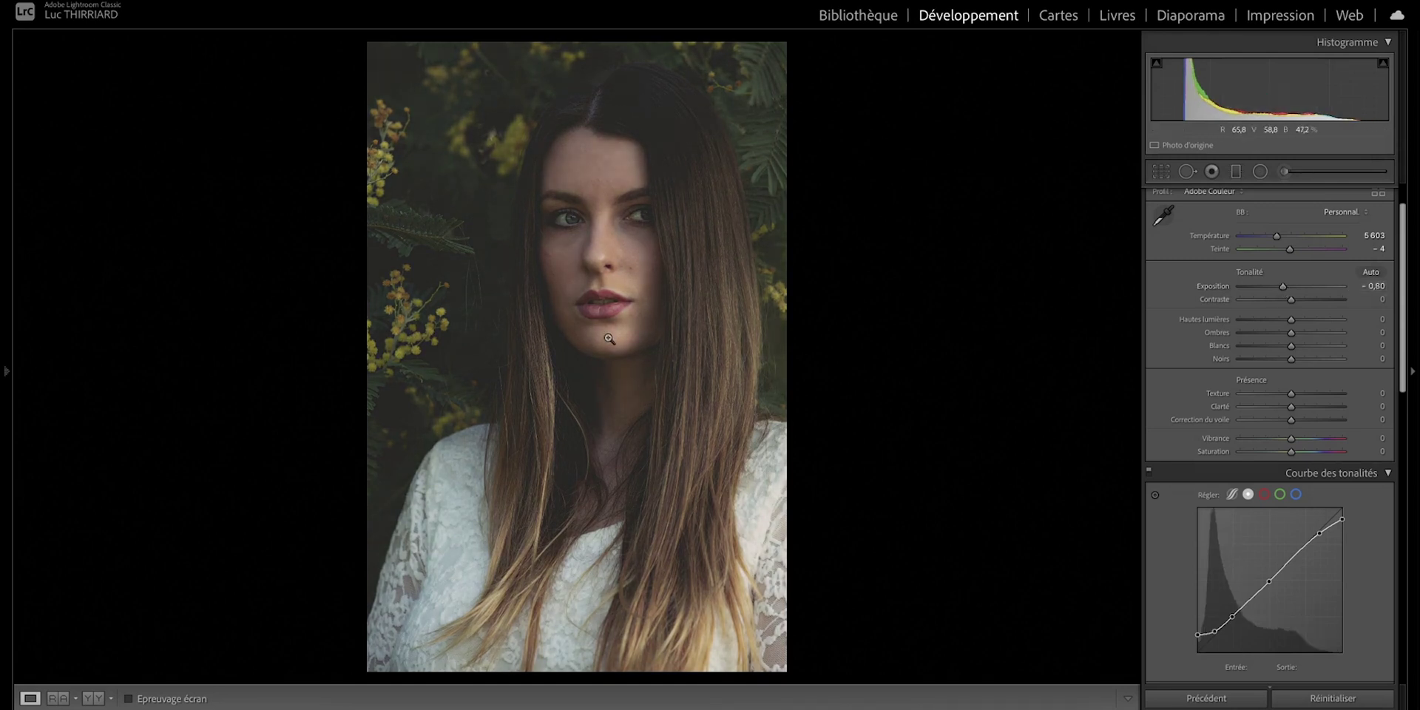
Step: Set Noirs to +76, Blancs to −49, Ombres to −18, Hautes lumières to +40 and Contraste to +23
scroll(1292, 334, down, 1)
drag(1292, 331, 1330, 335)
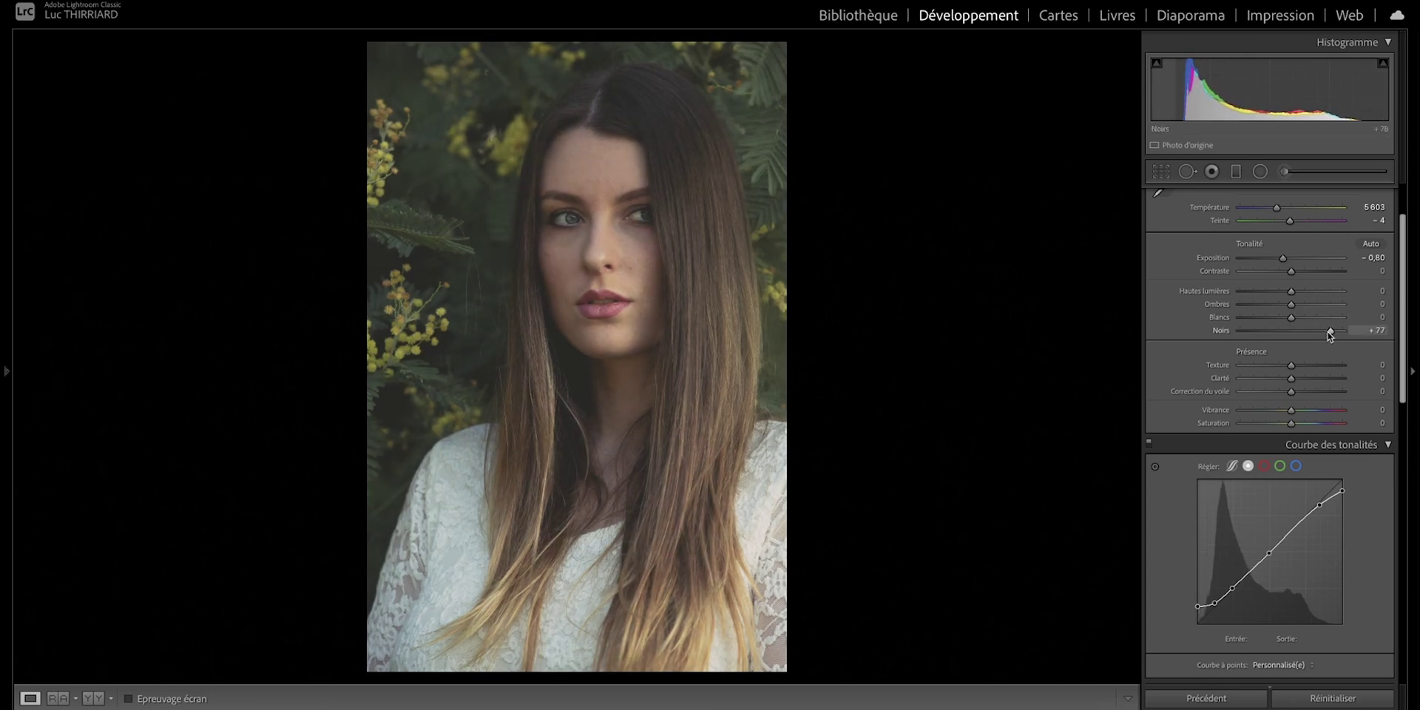
drag(1292, 320, 1266, 320)
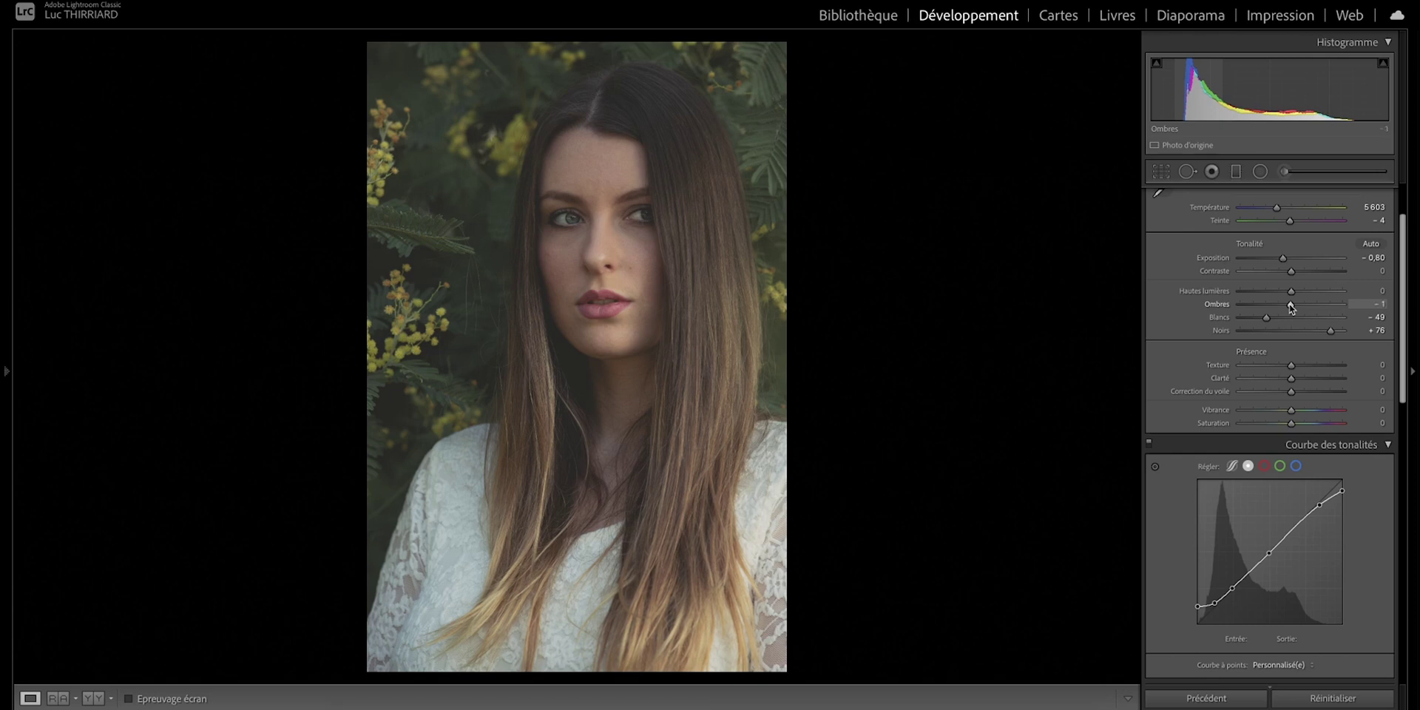
mouse_move(1291, 308)
mouse_down()
mouse_move(1247, 309)
mouse_move(1313, 296)
mouse_up()
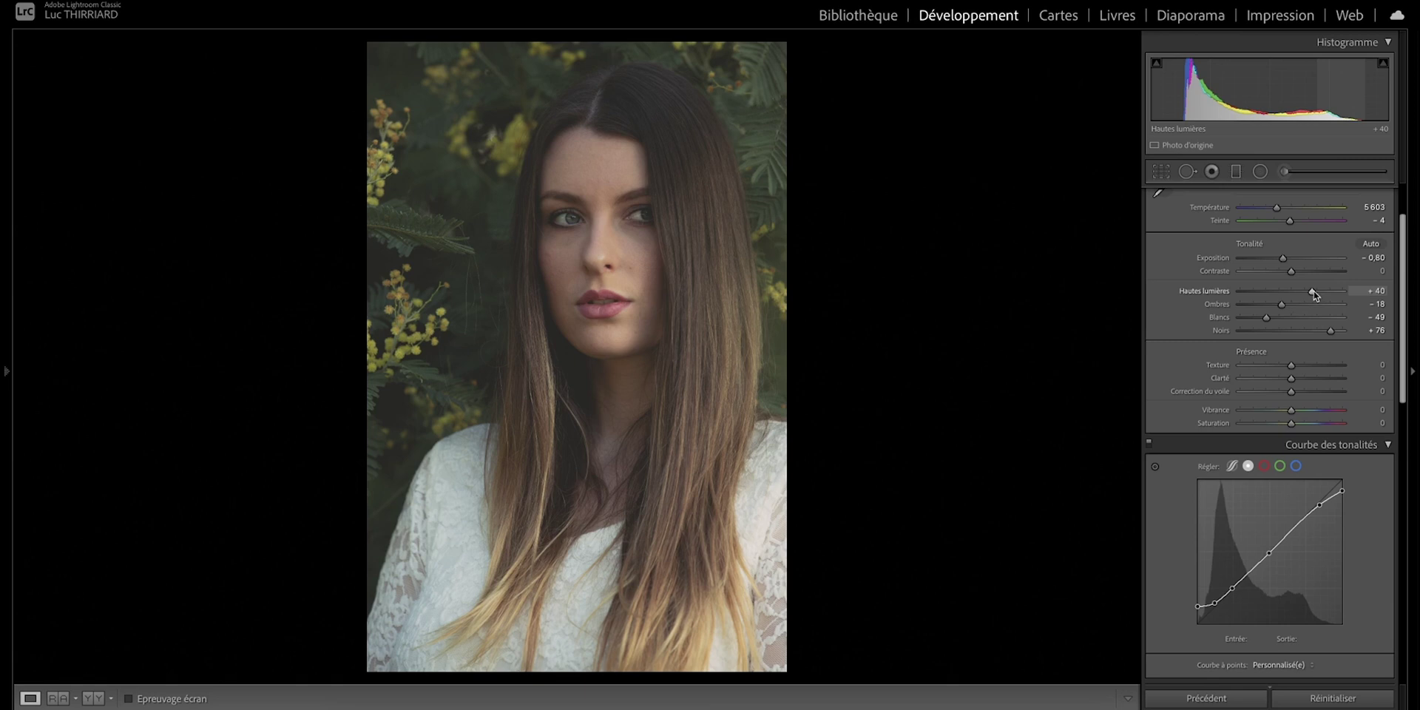
drag(1291, 273, 1302, 272)
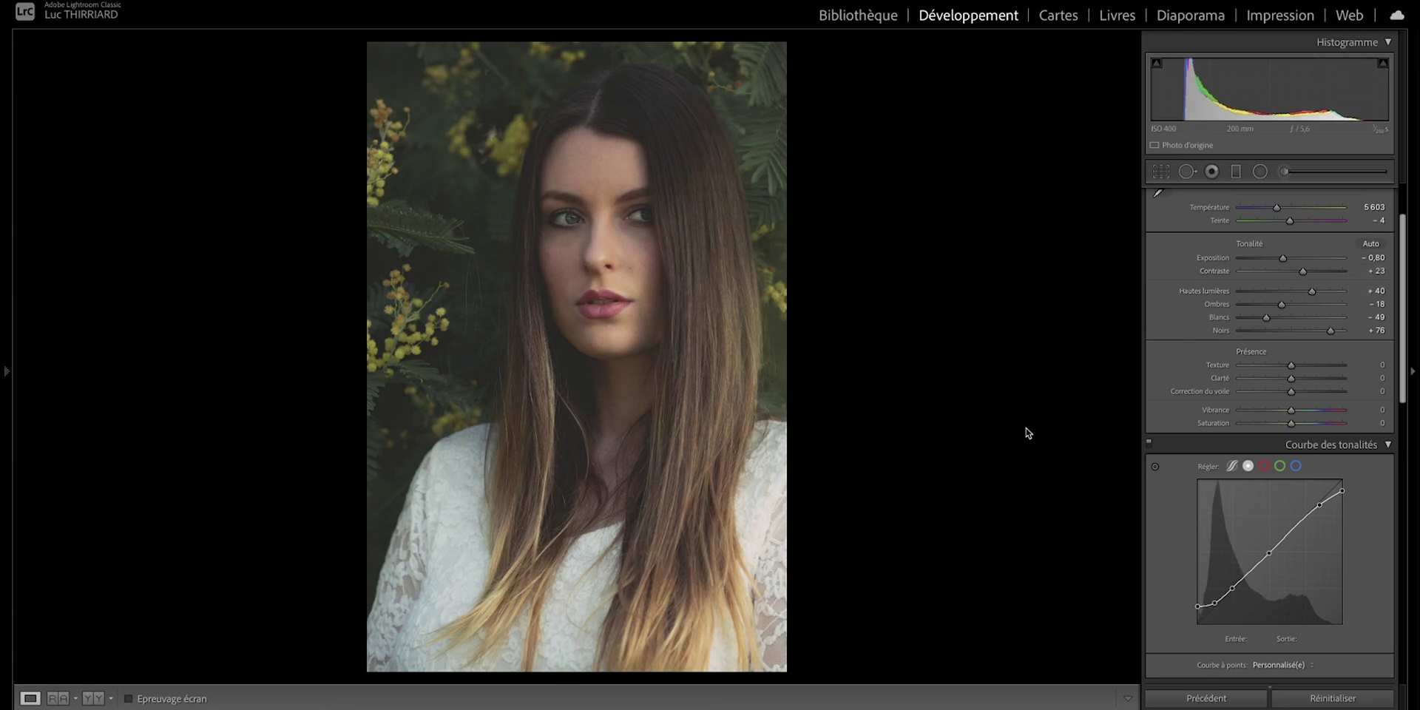
Step: Compare the original portrait with the edited version several times
key(backslash)
key(backslash)
key(backslash)
key(backslash)
key(backslash)
key(backslash)
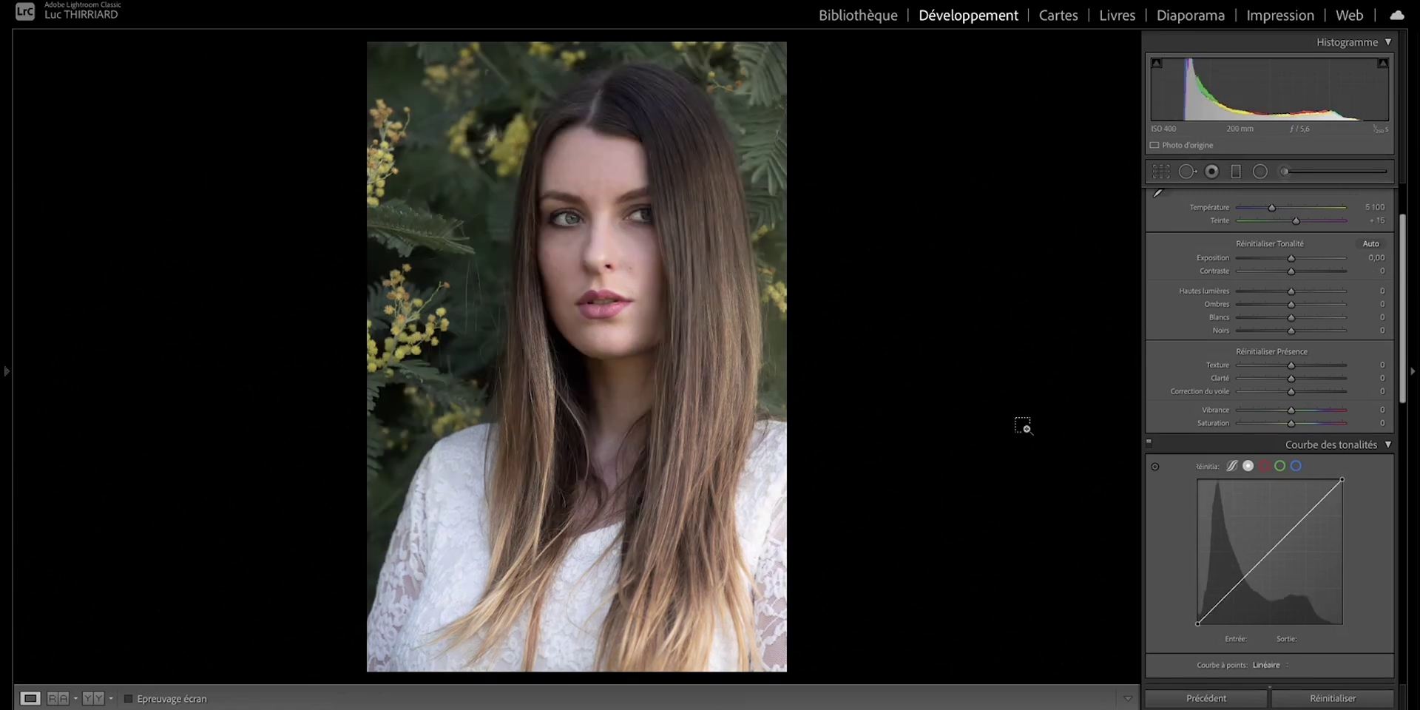
key(backslash)
key(backslash)
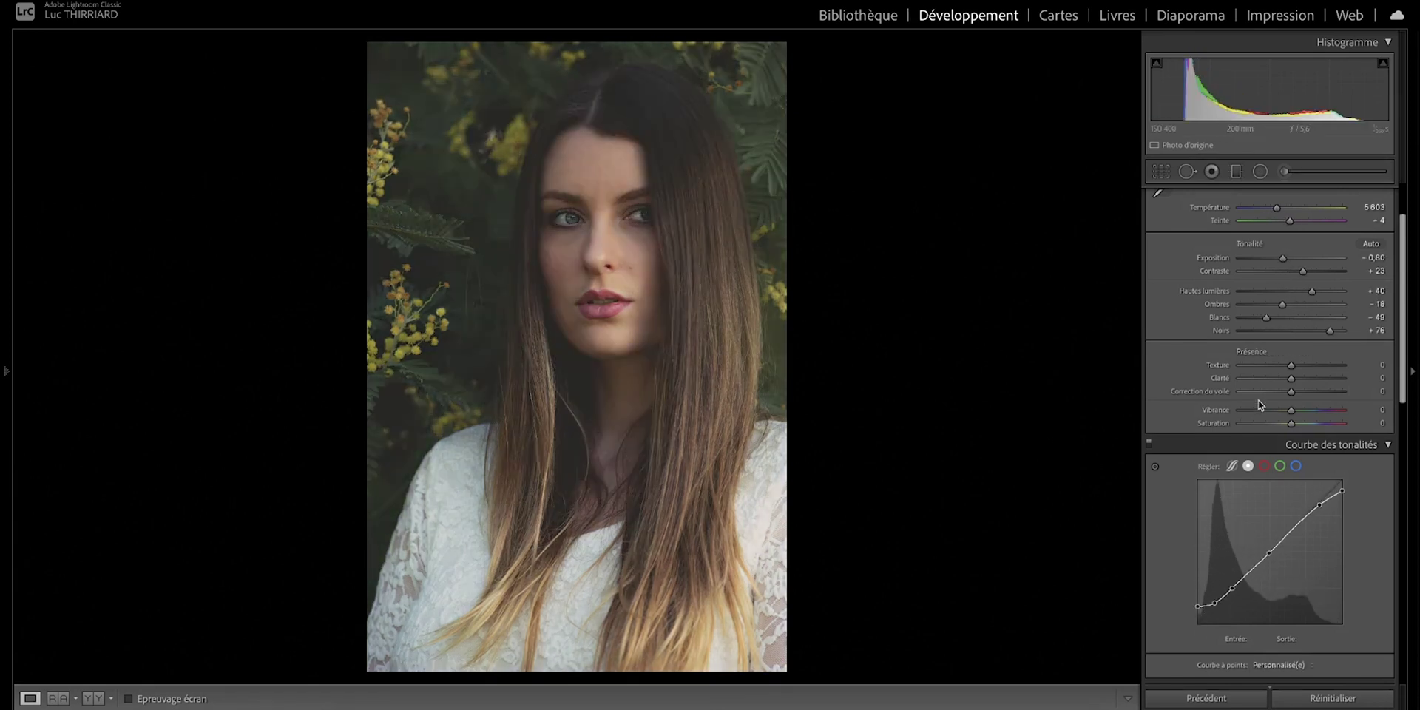
Step: Try a Vibrance of +62 with a Saturation of −6
scroll(1291, 340, down, 3)
drag(1291, 345, 1290, 345)
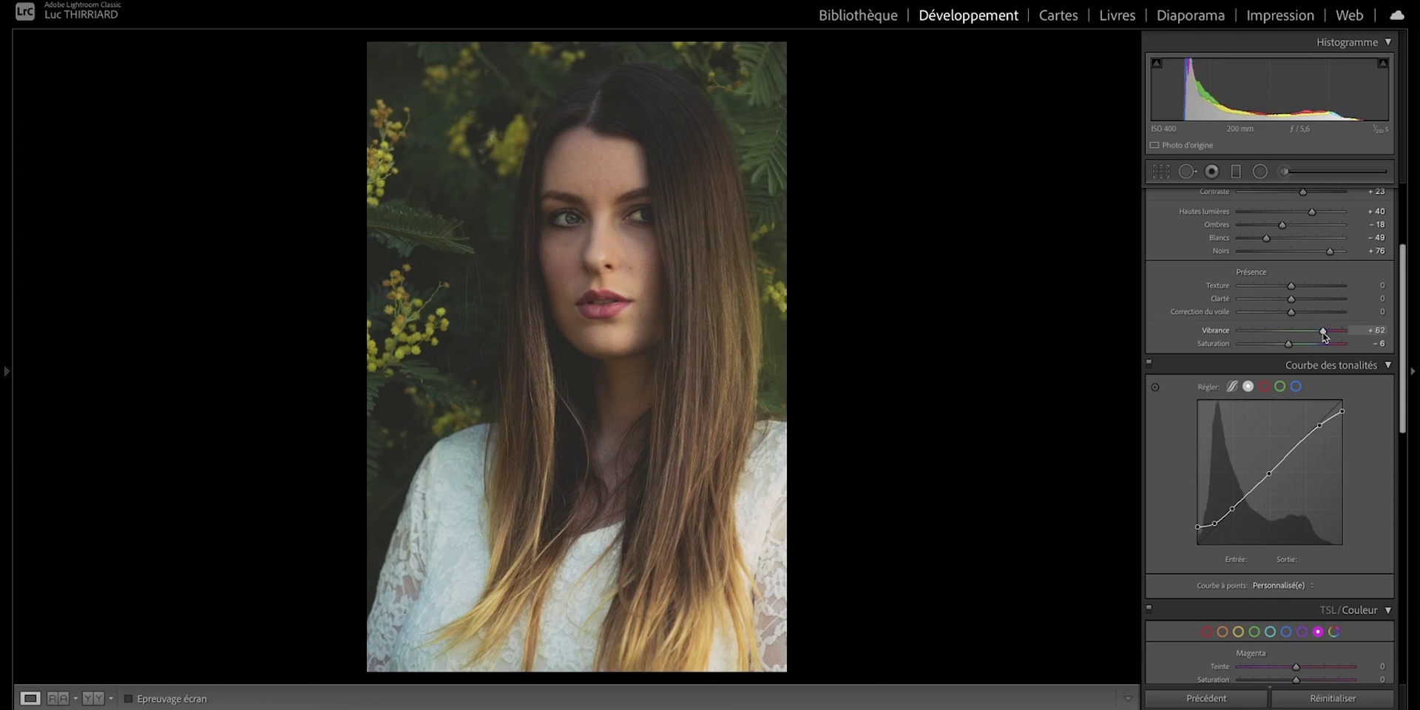
Step: Adjust the Rouge colour range to Teinte −24, Saturation +19 and Luminance +100
scroll(1324, 336, down, 5)
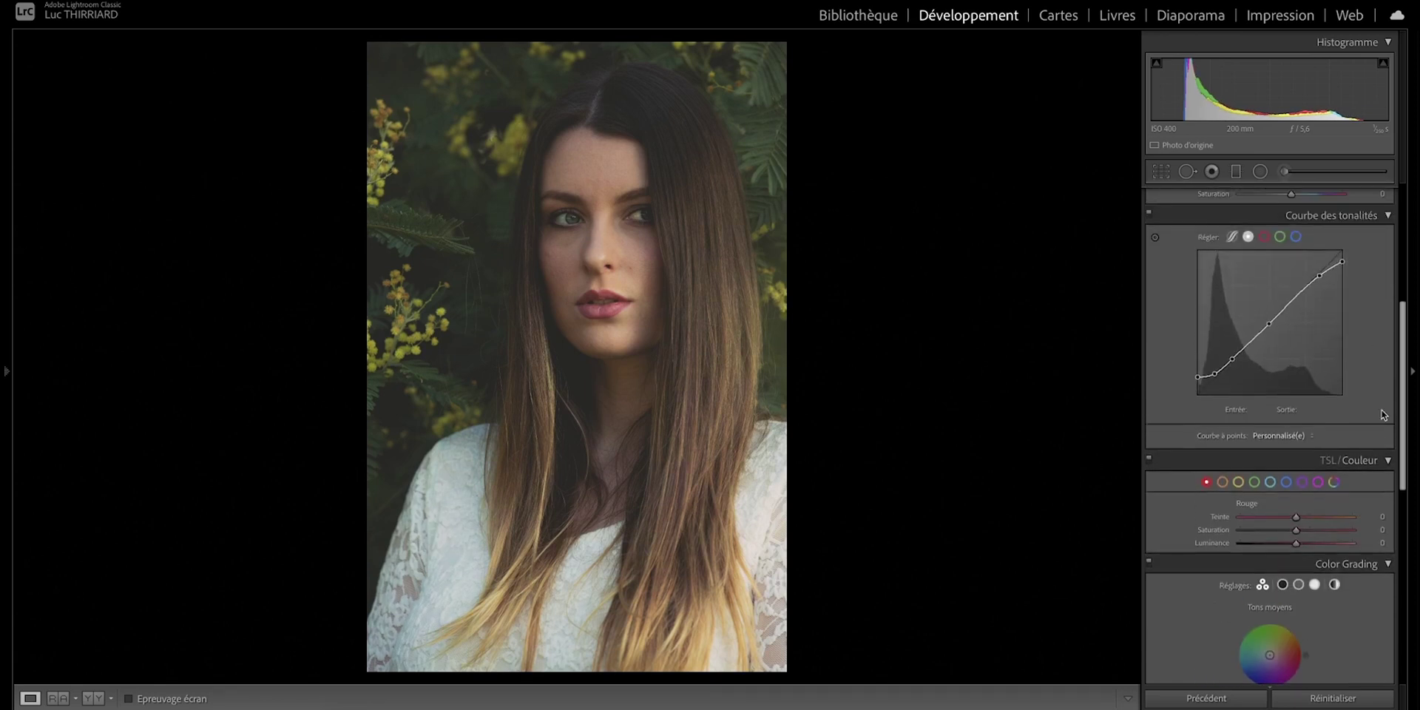
scroll(1357, 391, down, 1)
scroll(1357, 396, down, 2)
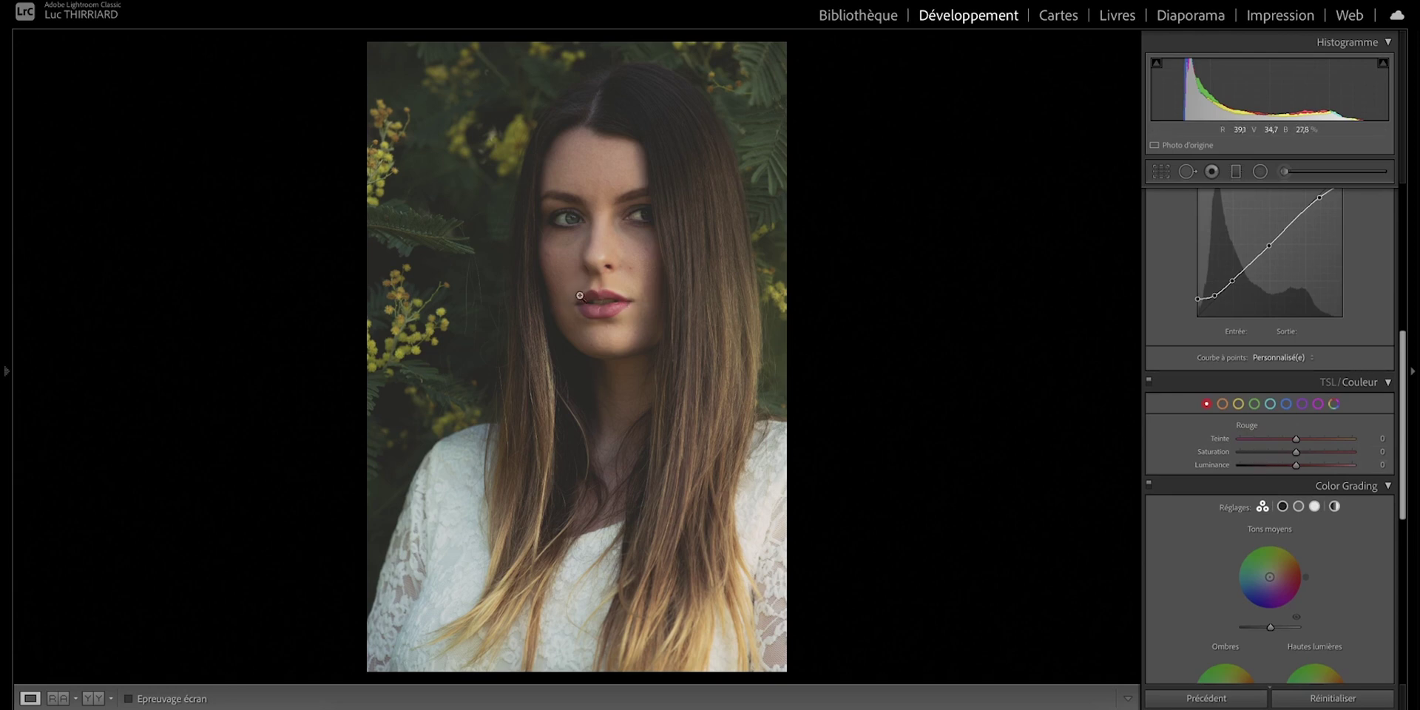
drag(1295, 438, 1374, 471)
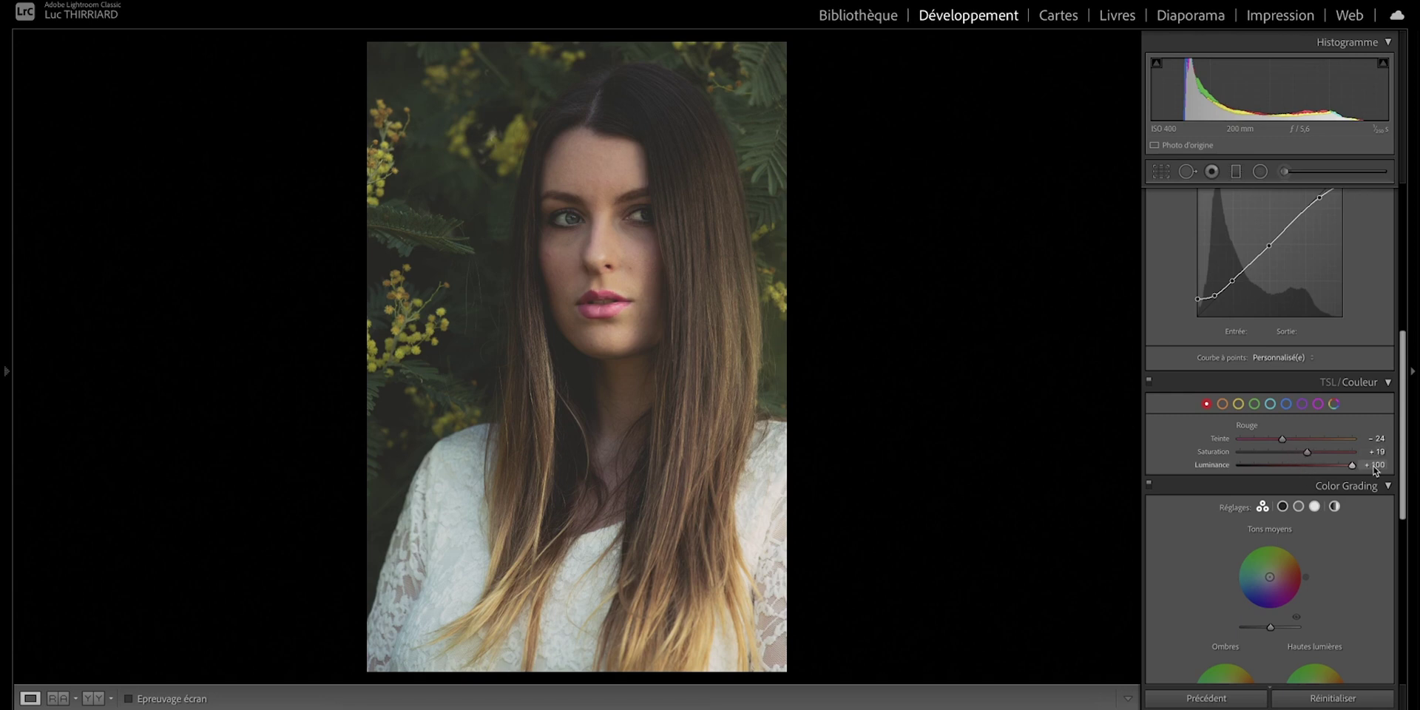
Step: Try a Luminance of −100 for the Rouge range and bring it back up to a moderate level
click(1376, 466)
text(-100)
key(Return)
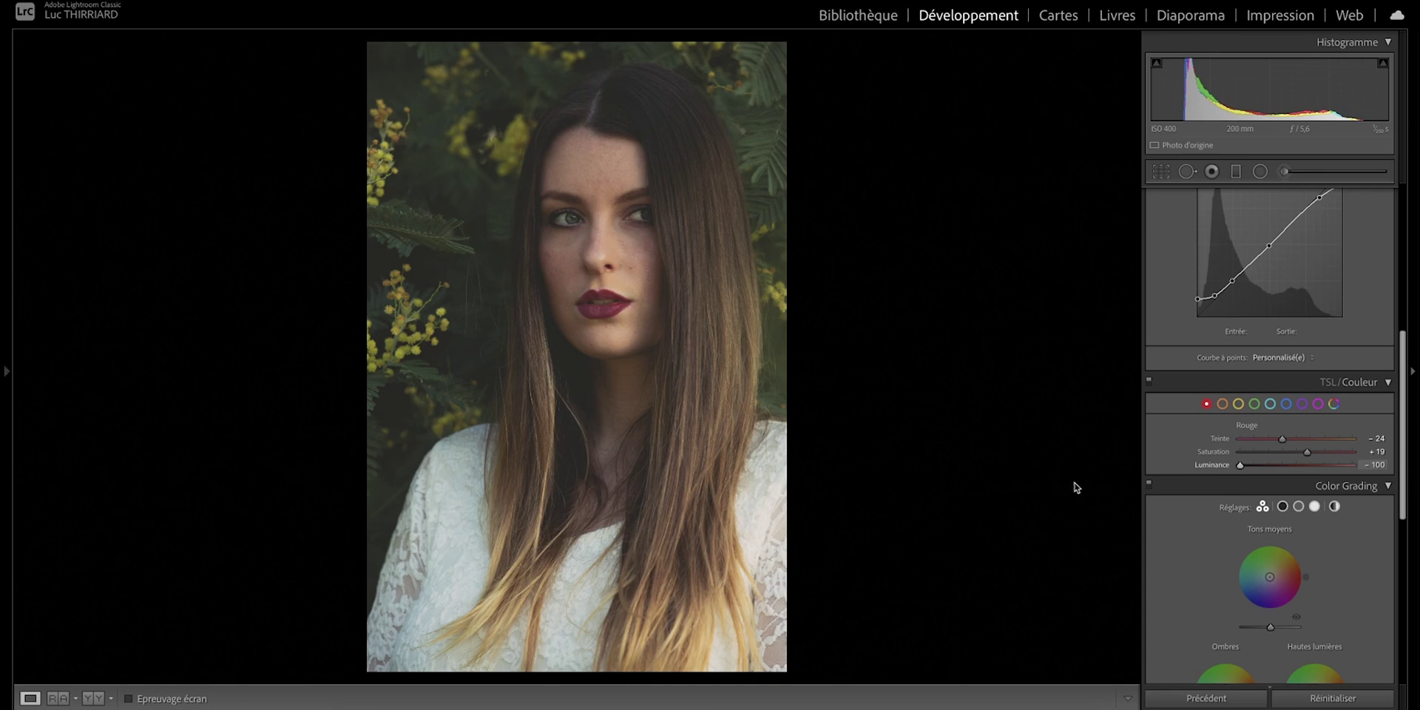
drag(1257, 465, 1285, 442)
Step: Adjust the Orange colour range to Teinte −21 and Saturation +41
click(1221, 404)
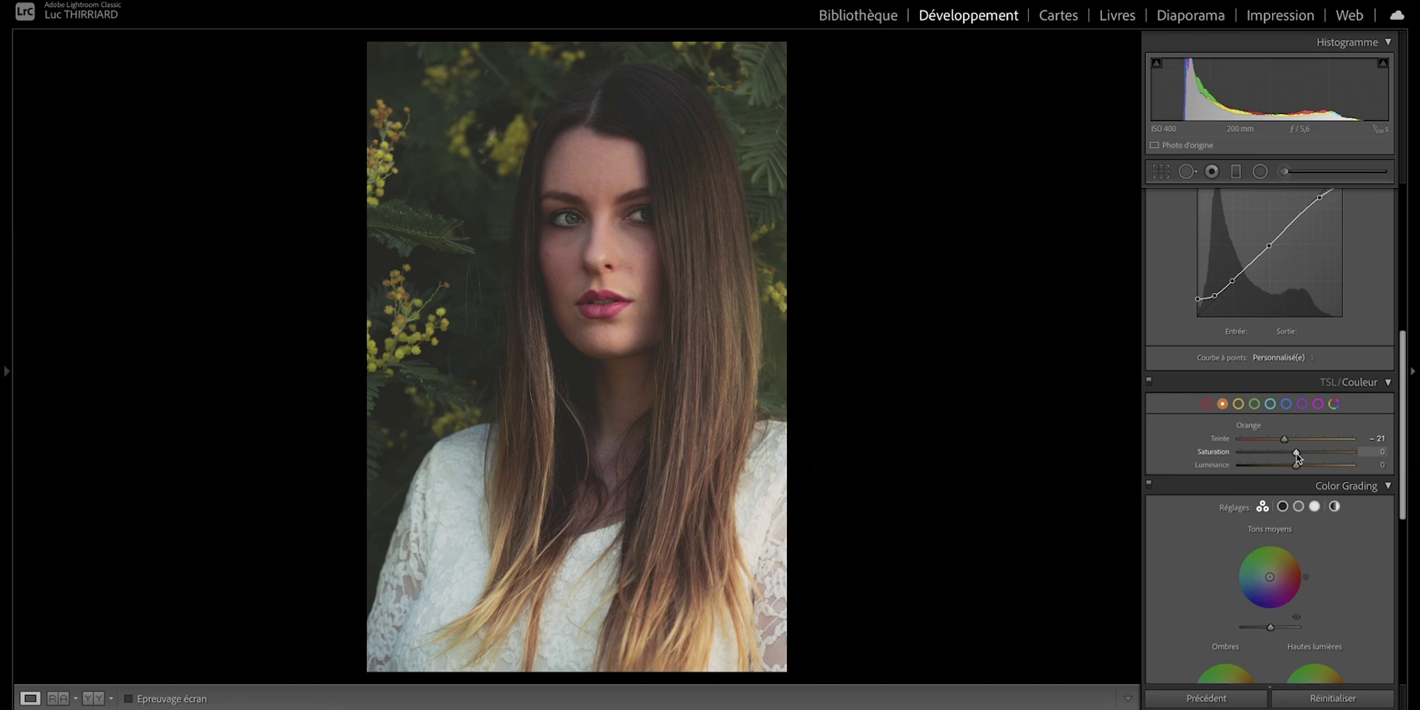
drag(1295, 455, 1322, 460)
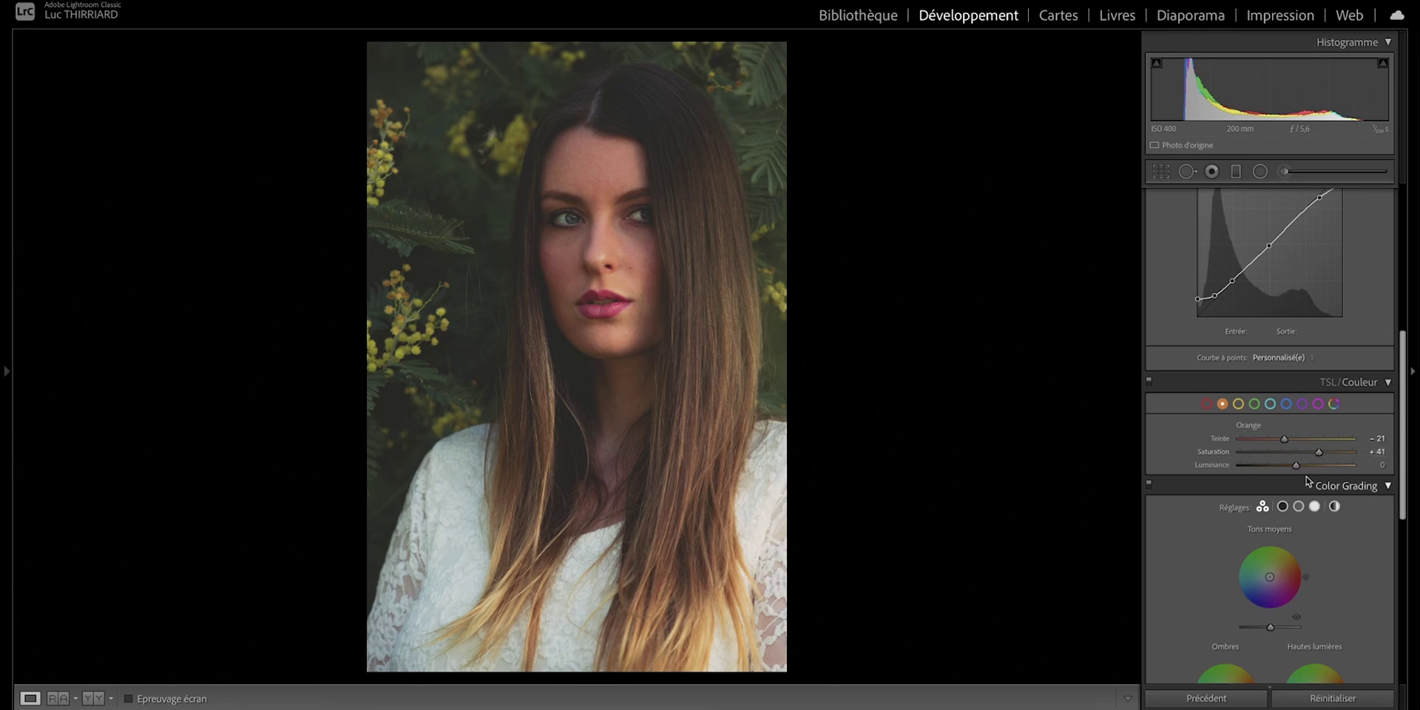
Step: Set the Orange range's Luminance to +30 and raise the Luminance of the Jaune range
mouse_move(1296, 465)
mouse_down()
mouse_move(1328, 467)
mouse_move(1313, 466)
mouse_up()
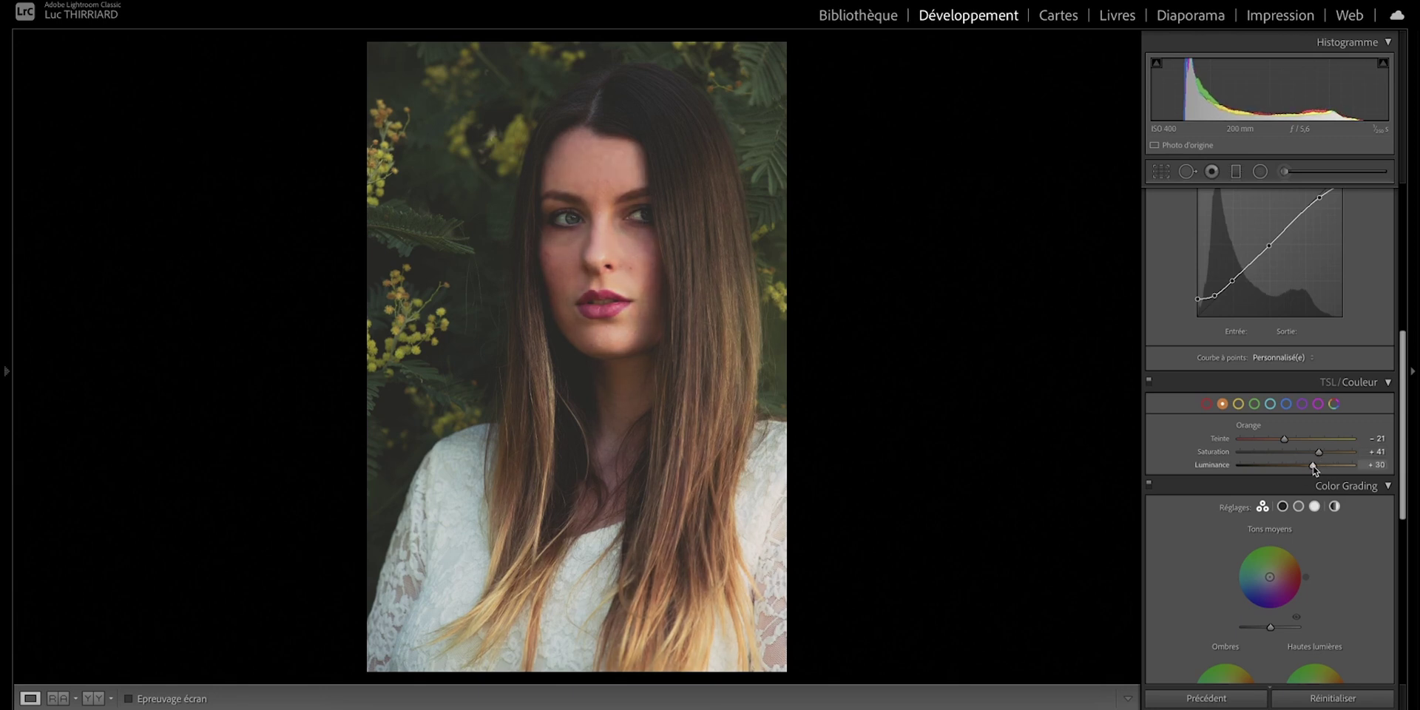
click(1238, 404)
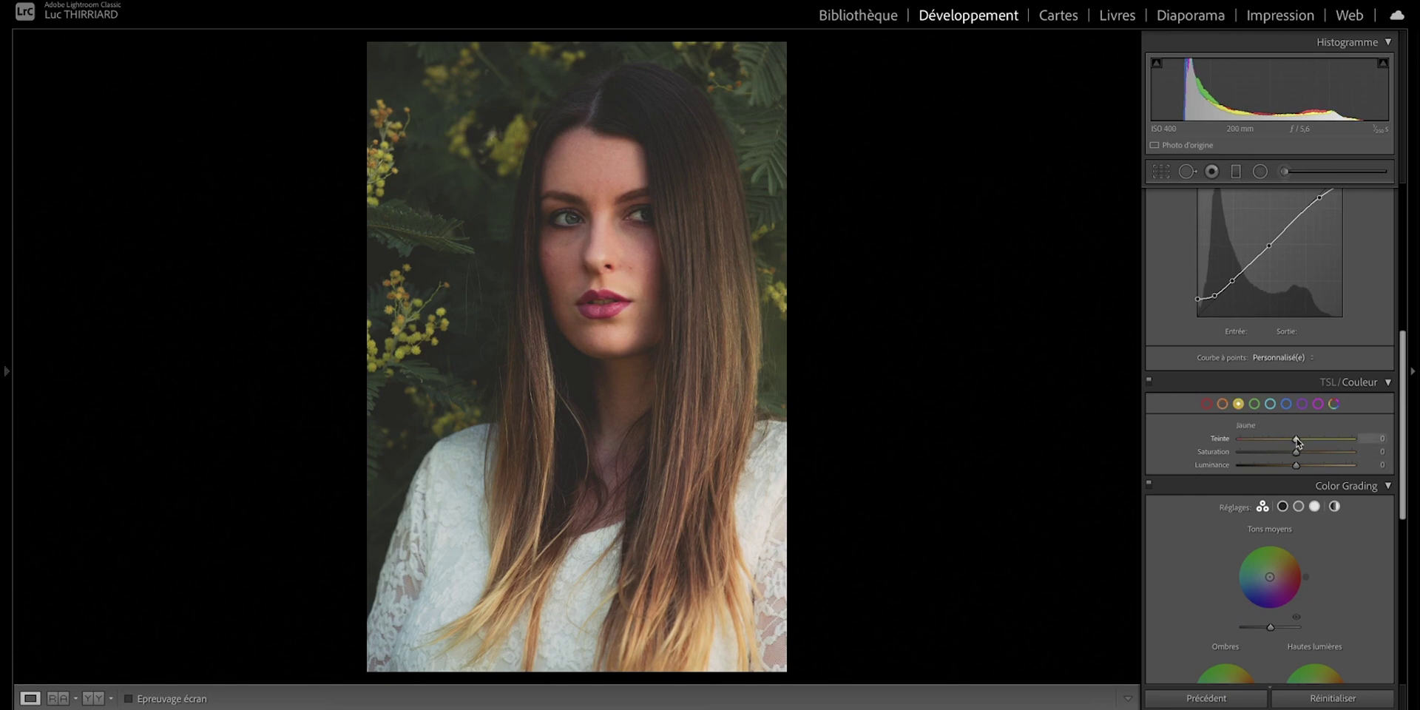
drag(1296, 465, 1317, 467)
Step: Adjust the Vert colour range to Teinte −36, Saturation −78 and Luminance −36
drag(1296, 441, 1273, 447)
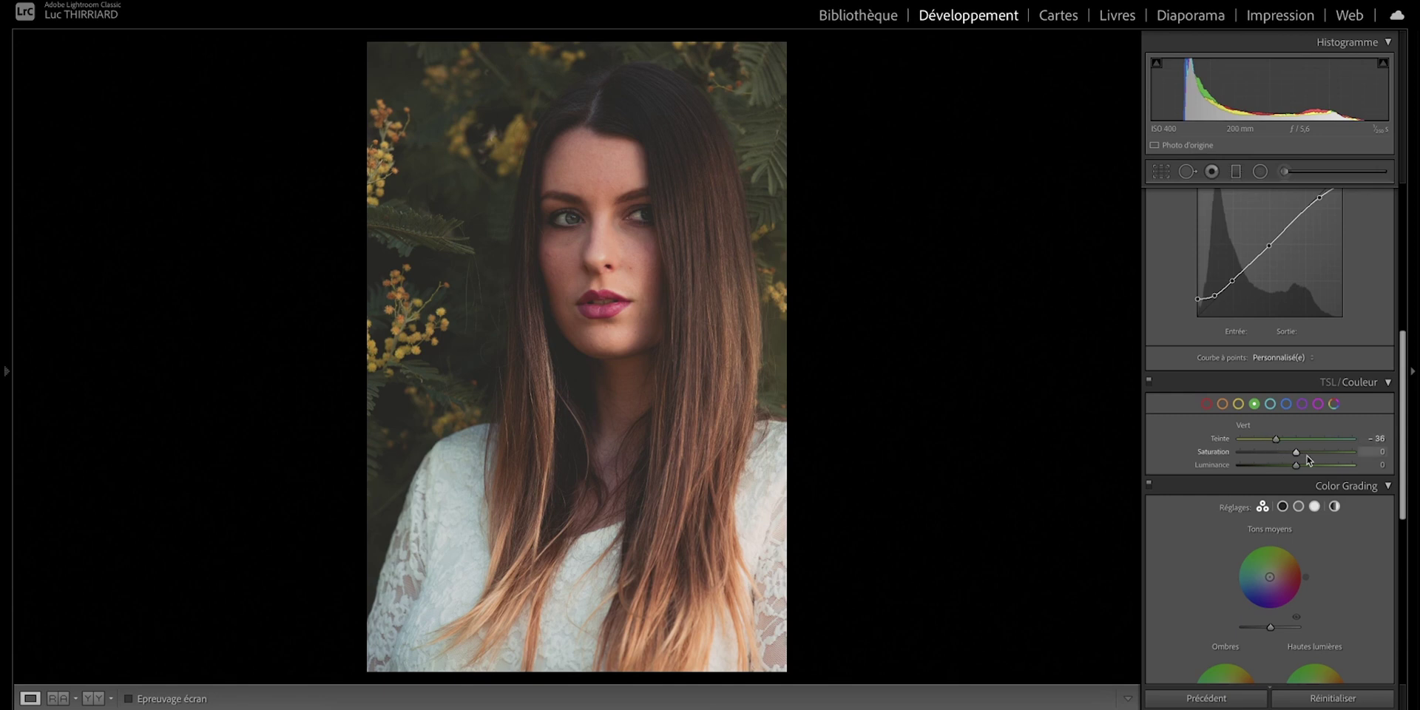
drag(1297, 454, 1252, 458)
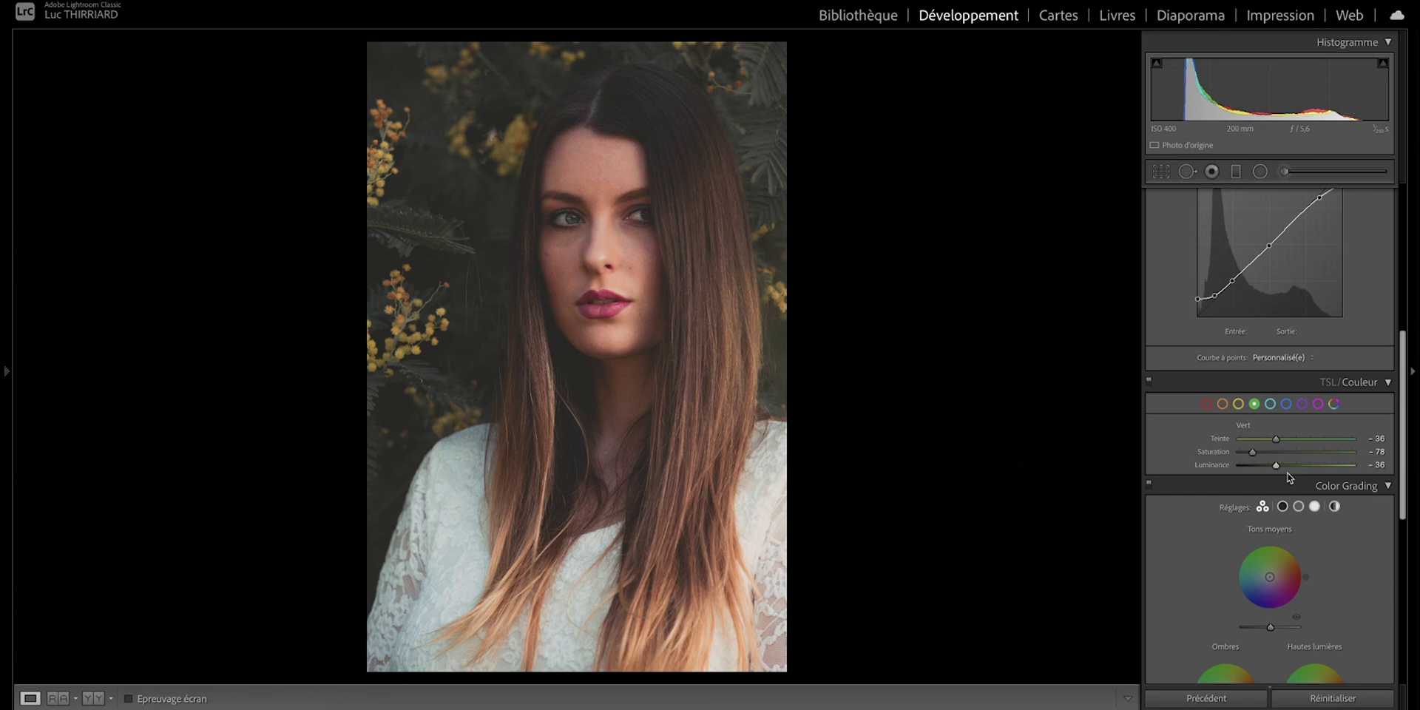
Step: Adjust the Turquoise colour range to Teinte +13 and Saturation −48, and raise its Luminance
click(1270, 404)
mouse_move(1291, 441)
mouse_down()
mouse_move(1315, 439)
mouse_move(1254, 439)
mouse_move(1331, 439)
mouse_move(1280, 439)
mouse_move(1306, 442)
mouse_up()
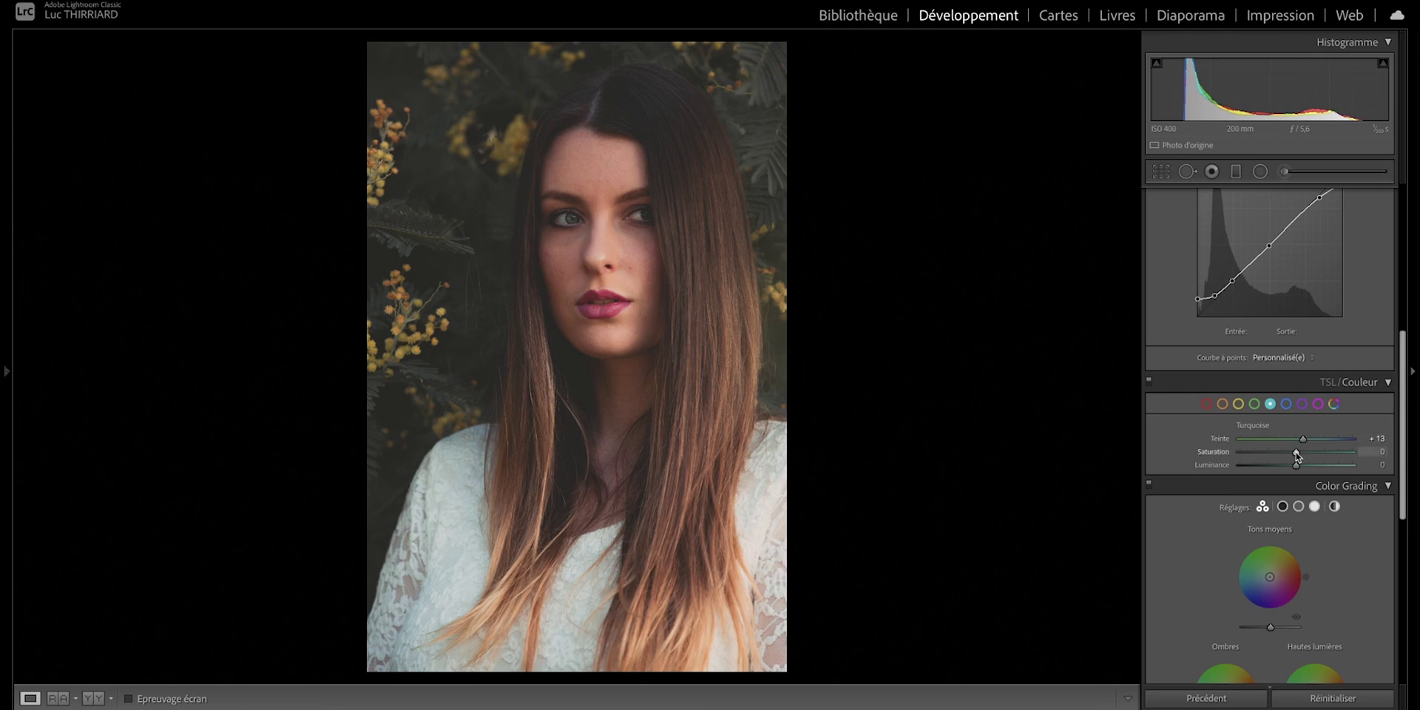
drag(1296, 453, 1269, 456)
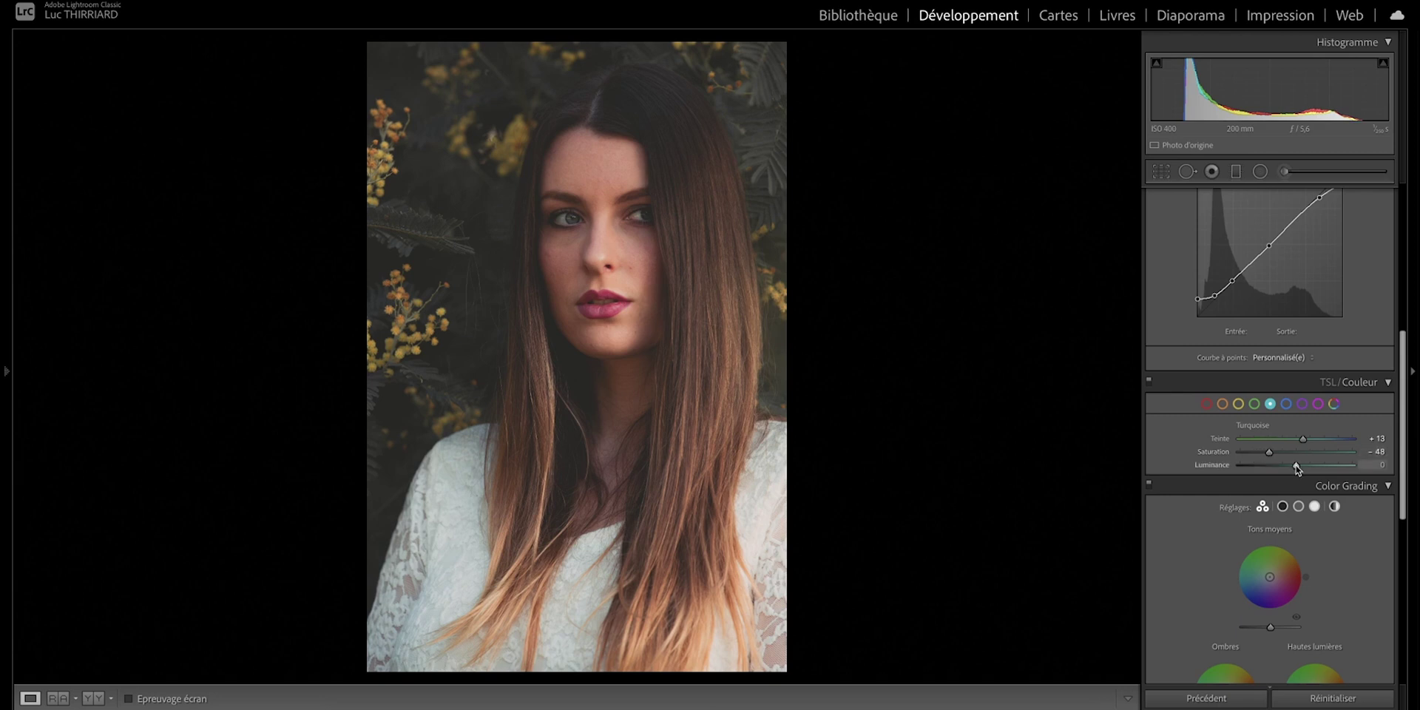
drag(1298, 467, 1317, 467)
Step: Adjust the Bleu colour range to Teinte −25, Saturation −49 and Luminance −29
click(1286, 404)
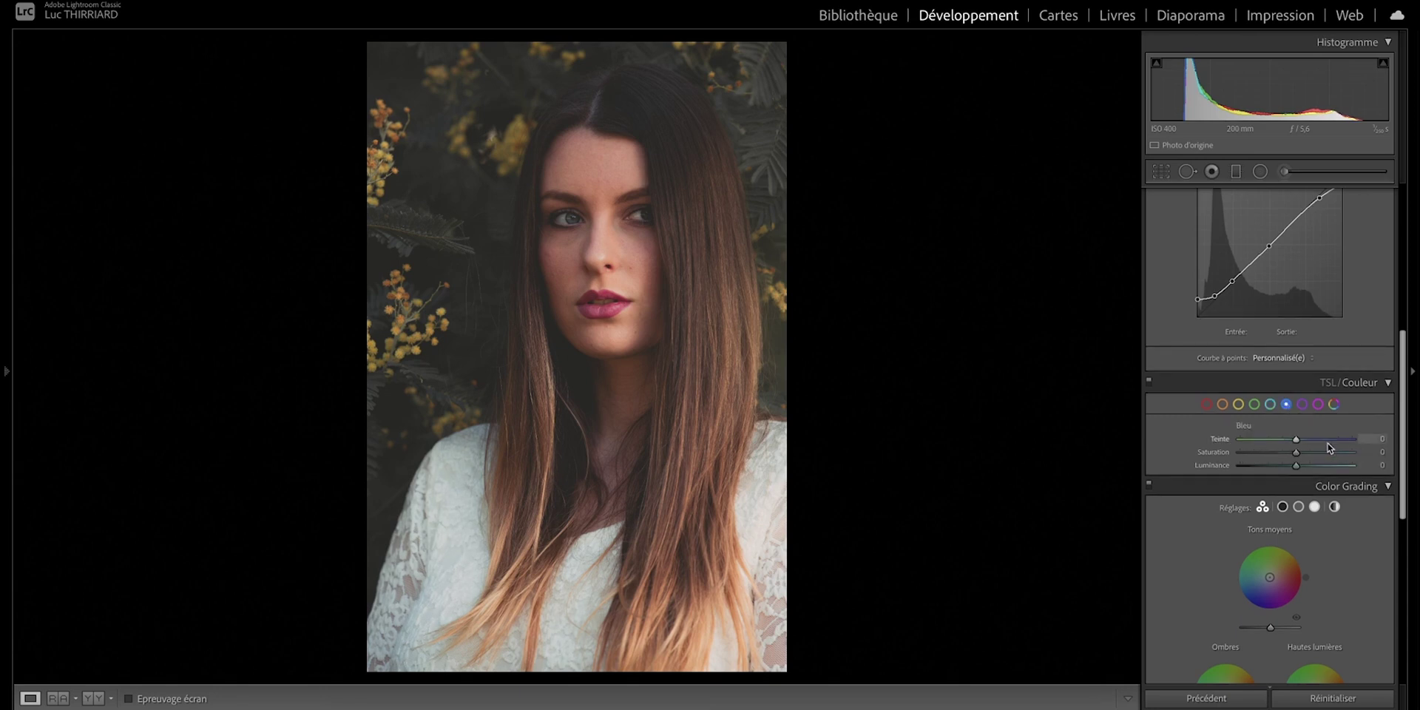
drag(1296, 469, 1280, 466)
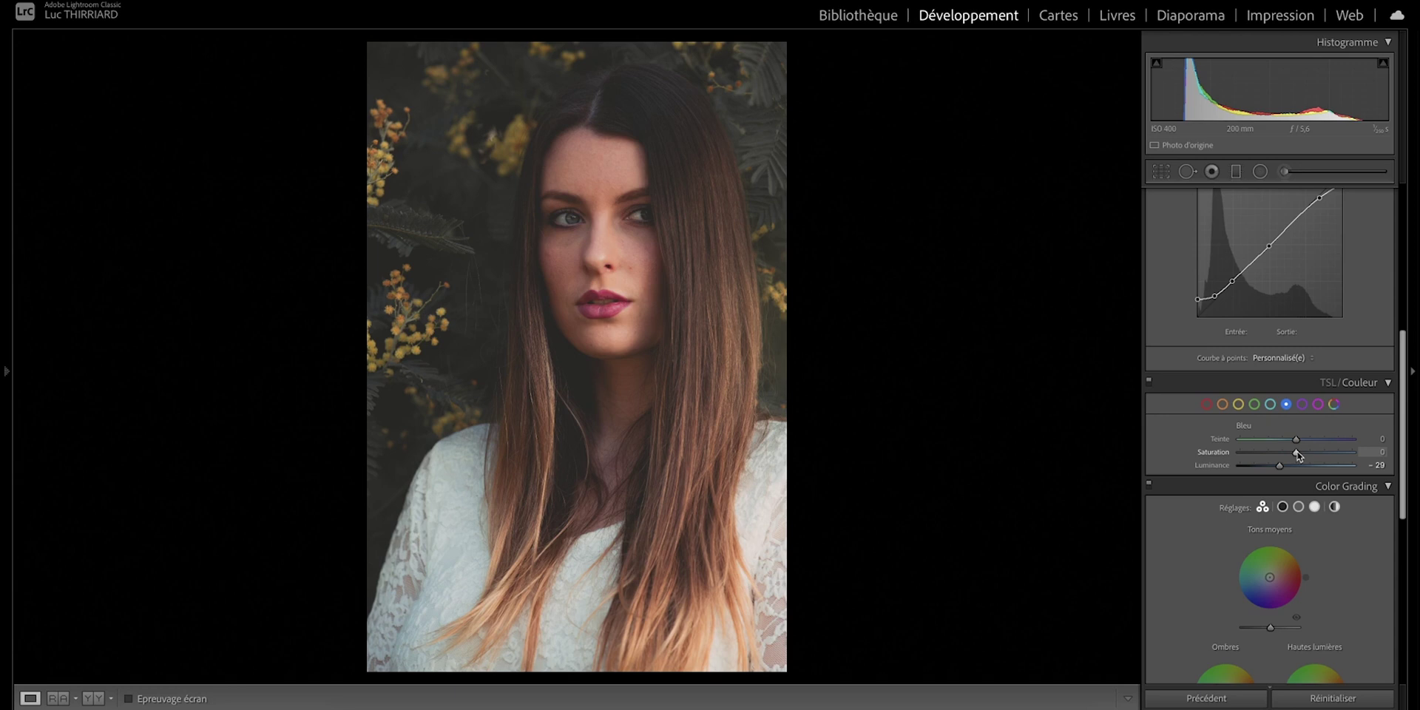
mouse_move(1296, 454)
mouse_down()
mouse_move(1263, 455)
mouse_move(1300, 445)
mouse_move(1281, 444)
mouse_up()
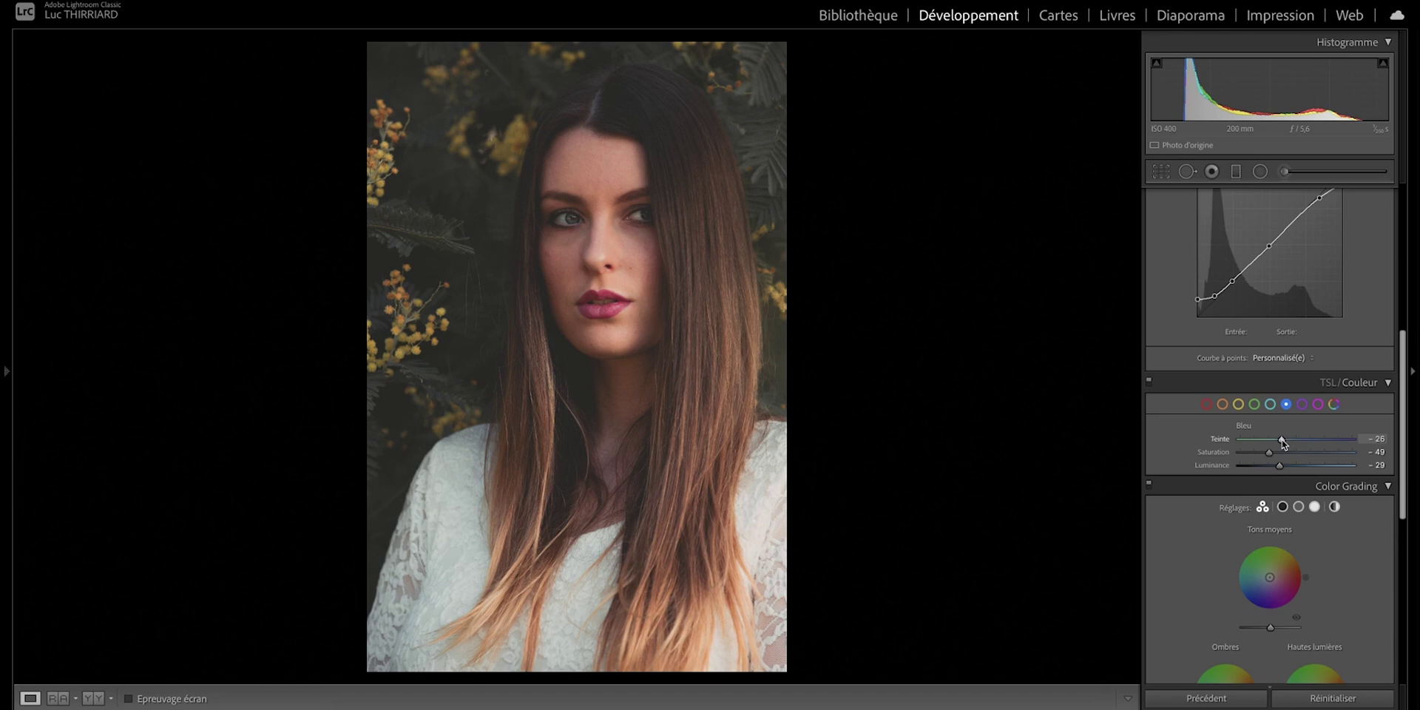
Step: Compare the portrait with and without the TSL/Couleur adjustments, leaving them enabled
click(1149, 382)
click(1149, 382)
click(1150, 383)
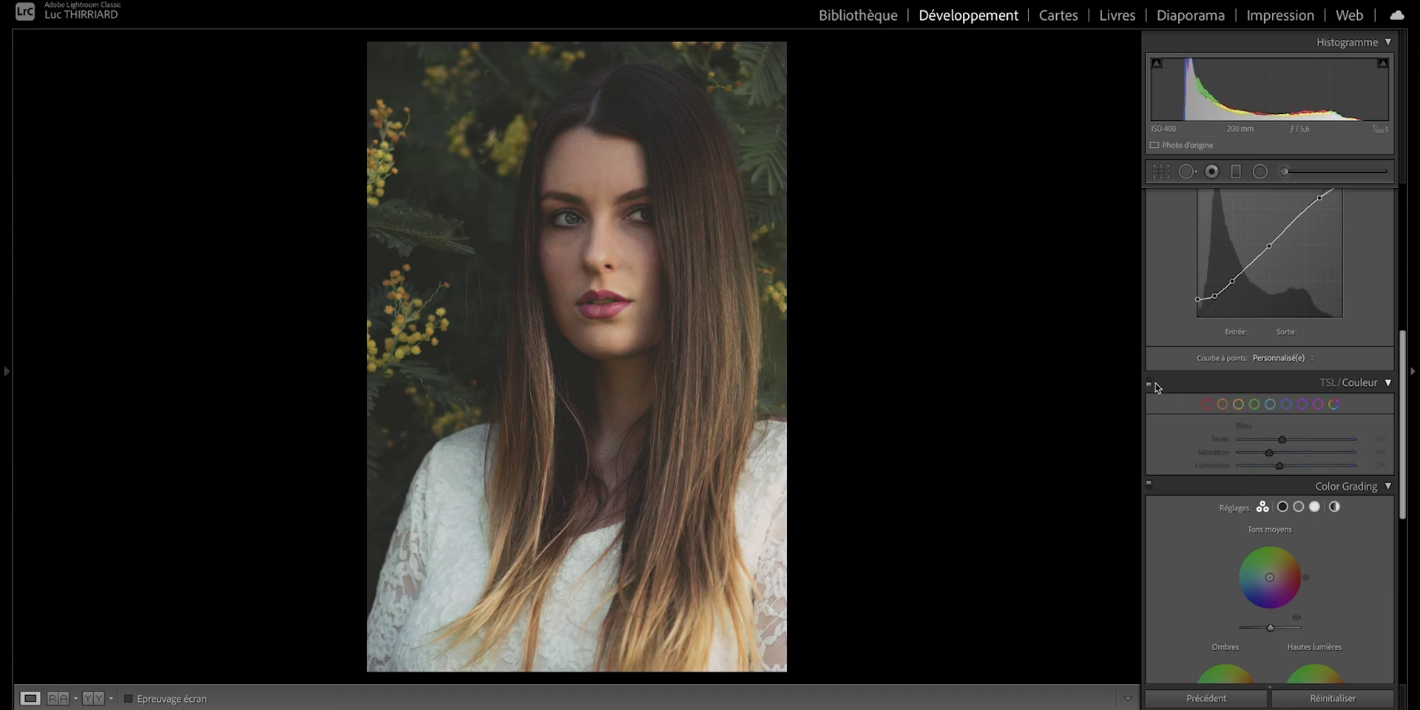
click(1149, 382)
click(1149, 382)
click(1149, 382)
click(1149, 383)
click(1149, 383)
click(1149, 382)
click(1150, 382)
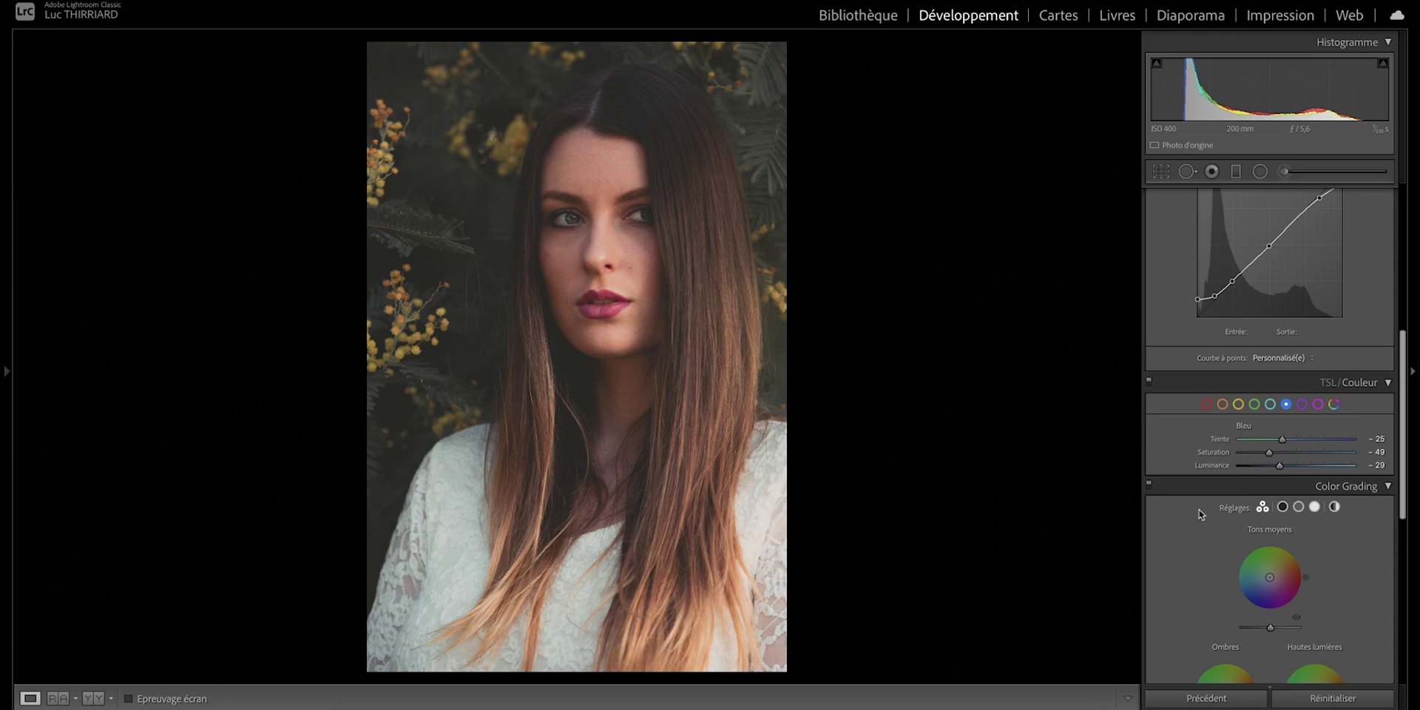
Step: Try a lower Luminance for the Magenta colour range and reset it to 0
click(1301, 404)
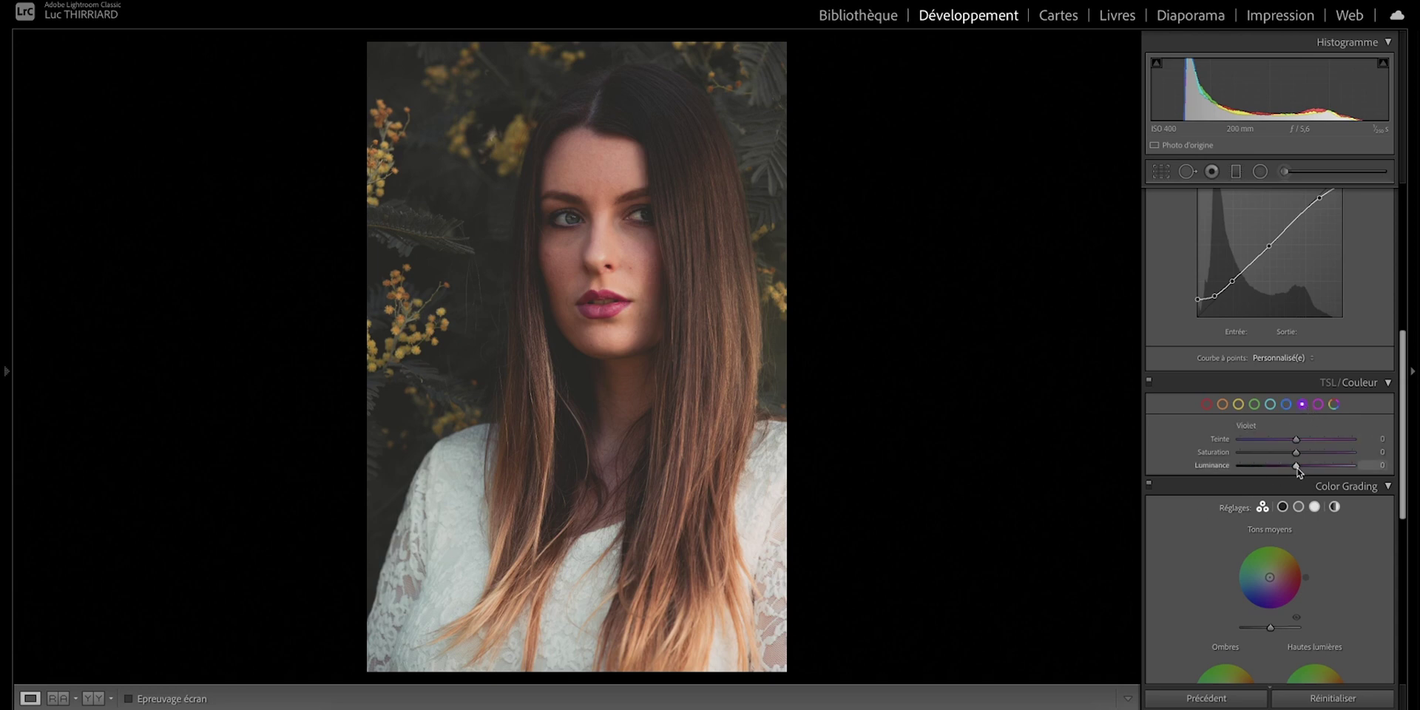
click(1318, 405)
drag(1296, 465, 1264, 466)
double_click(1264, 466)
Step: Tint the shadows violet in Color Grading with hue 279, saturation 13 and luminance −7
scroll(1154, 381, down, 3)
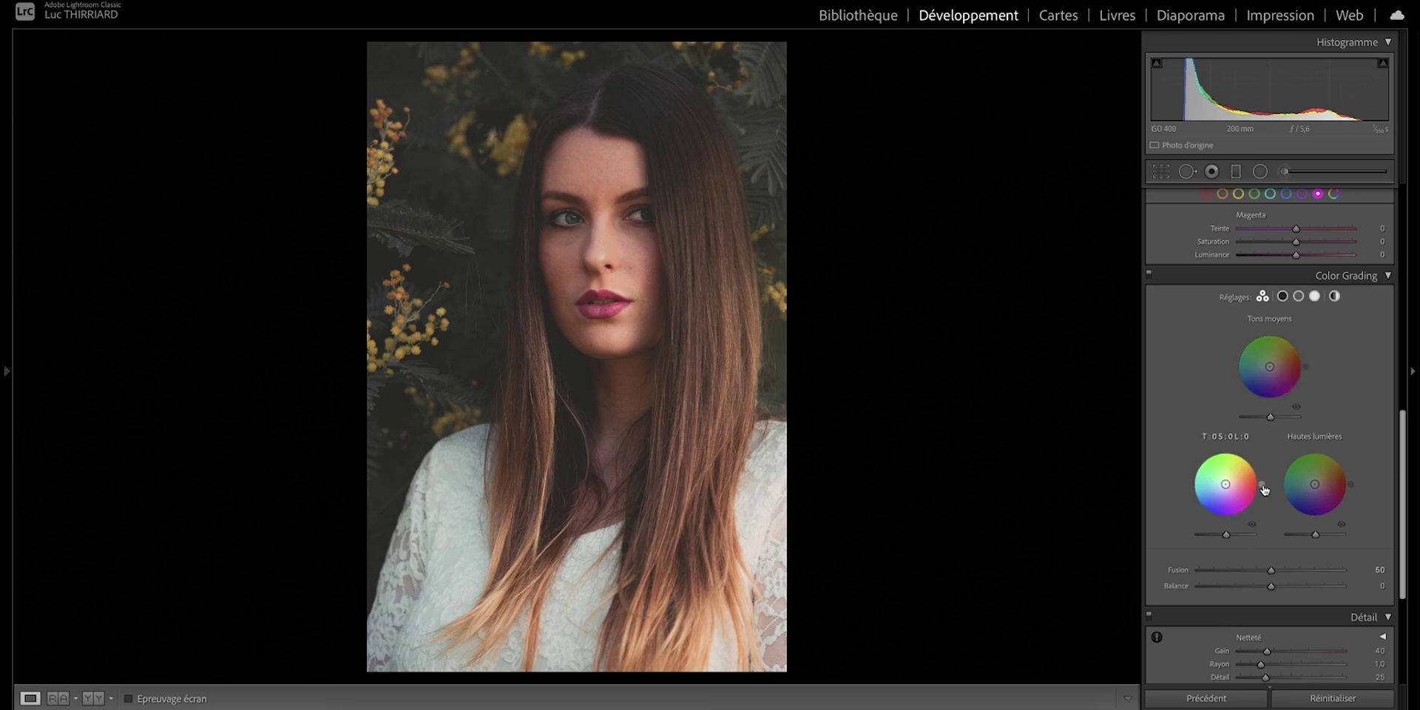
drag(1264, 489, 1231, 520)
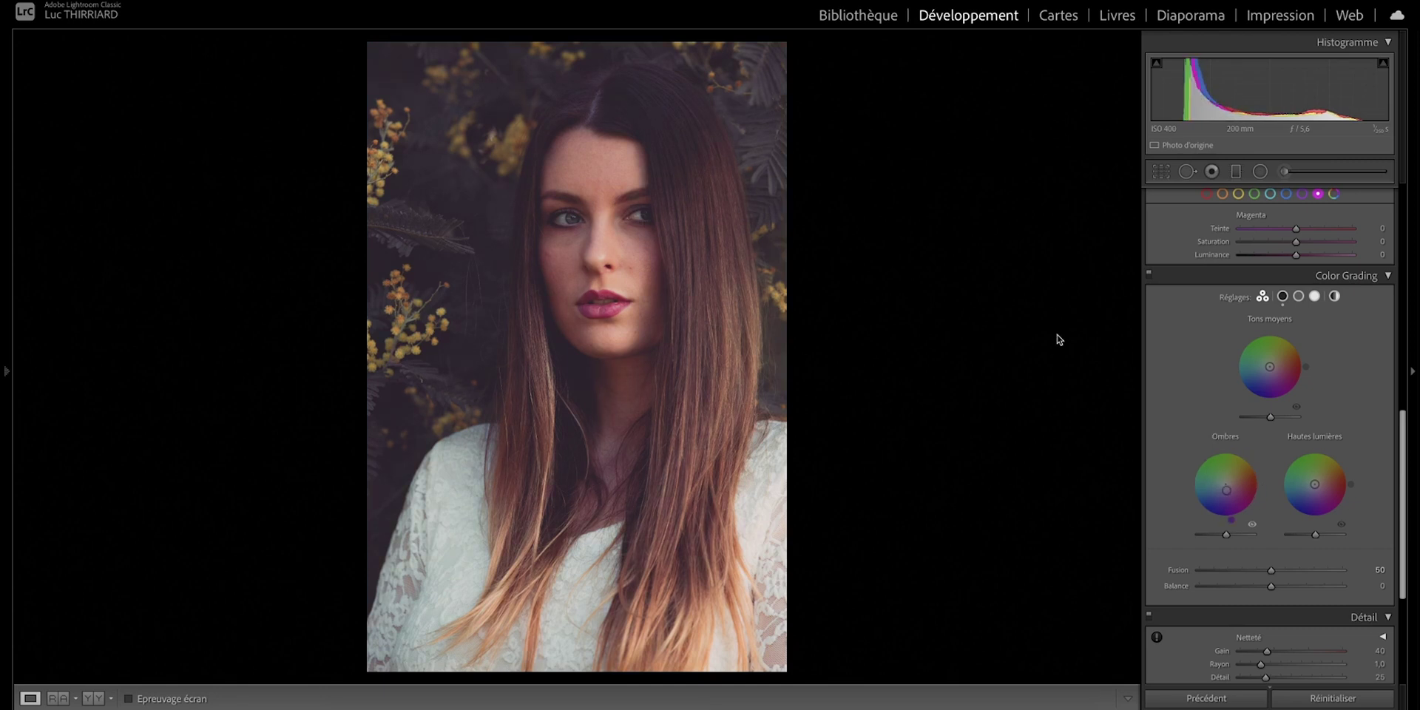
mouse_move(1226, 494)
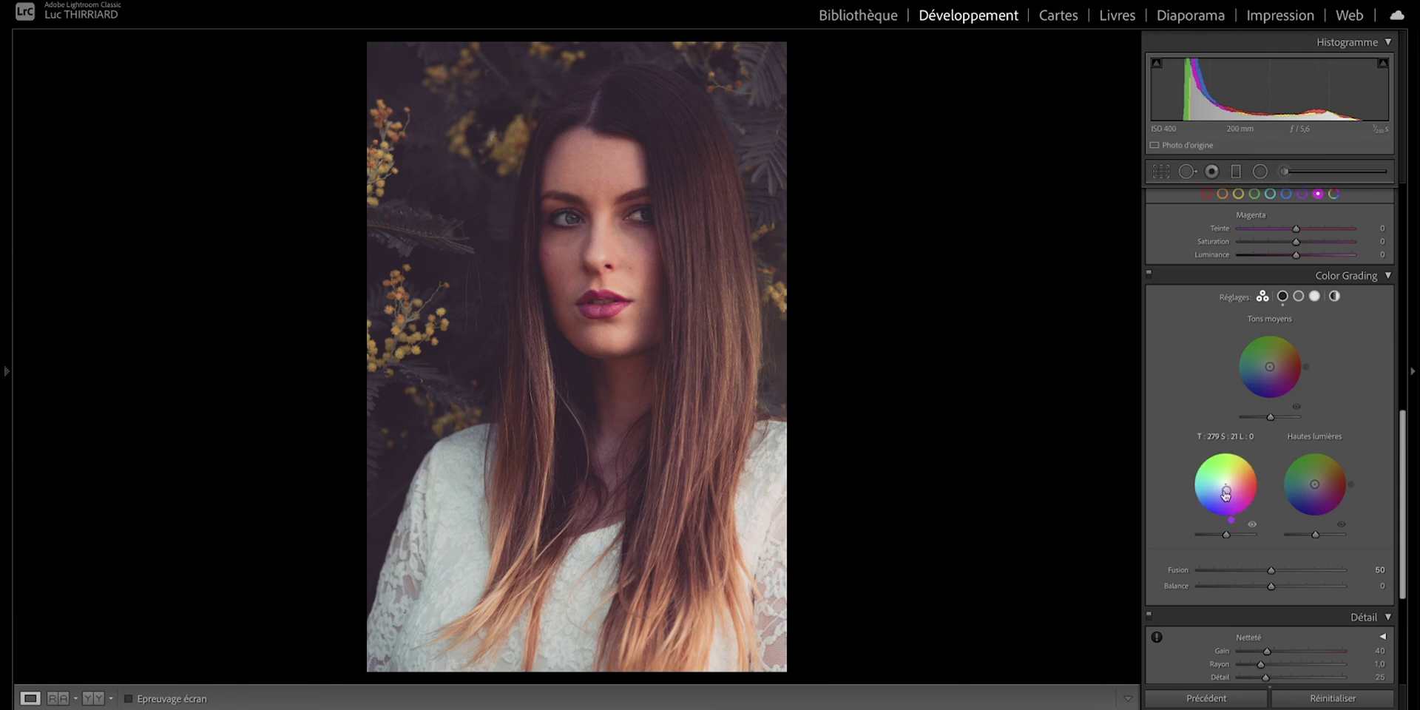
drag(1226, 490, 1225, 488)
drag(1226, 535, 1224, 536)
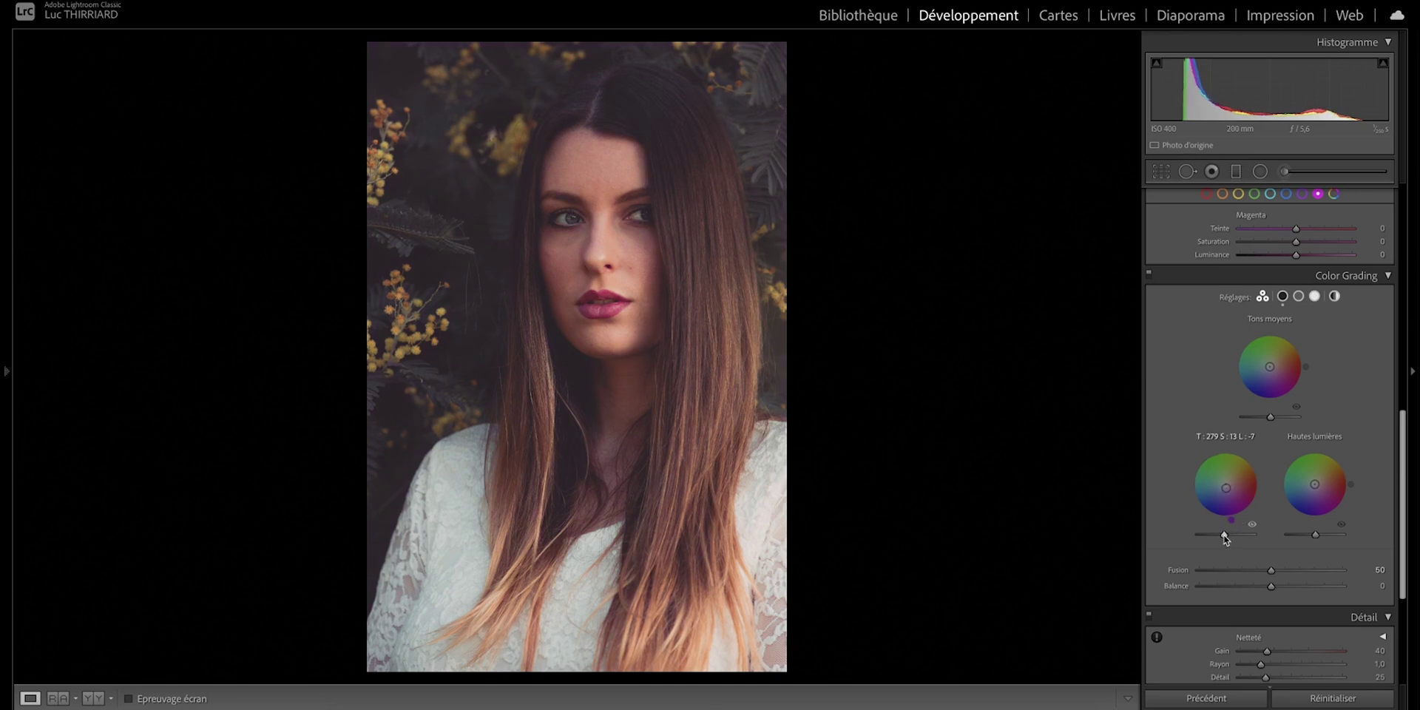
Step: Warm the highlights with hue 49, saturation 19 and luminance +5, and the midtones with hue 54 and saturation 4
drag(1314, 484, 1337, 457)
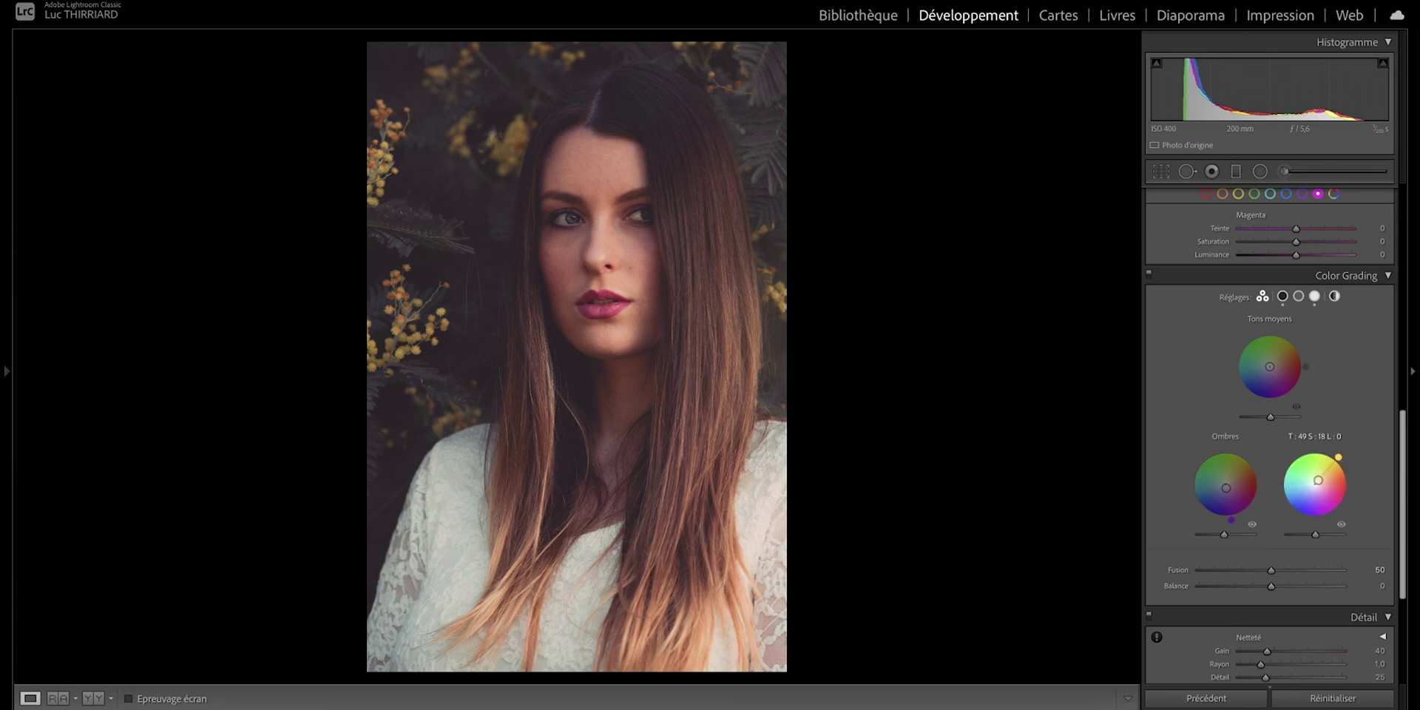
mouse_move(1315, 534)
mouse_down()
mouse_move(1331, 535)
mouse_move(1303, 544)
mouse_move(1331, 542)
mouse_move(1318, 541)
mouse_up()
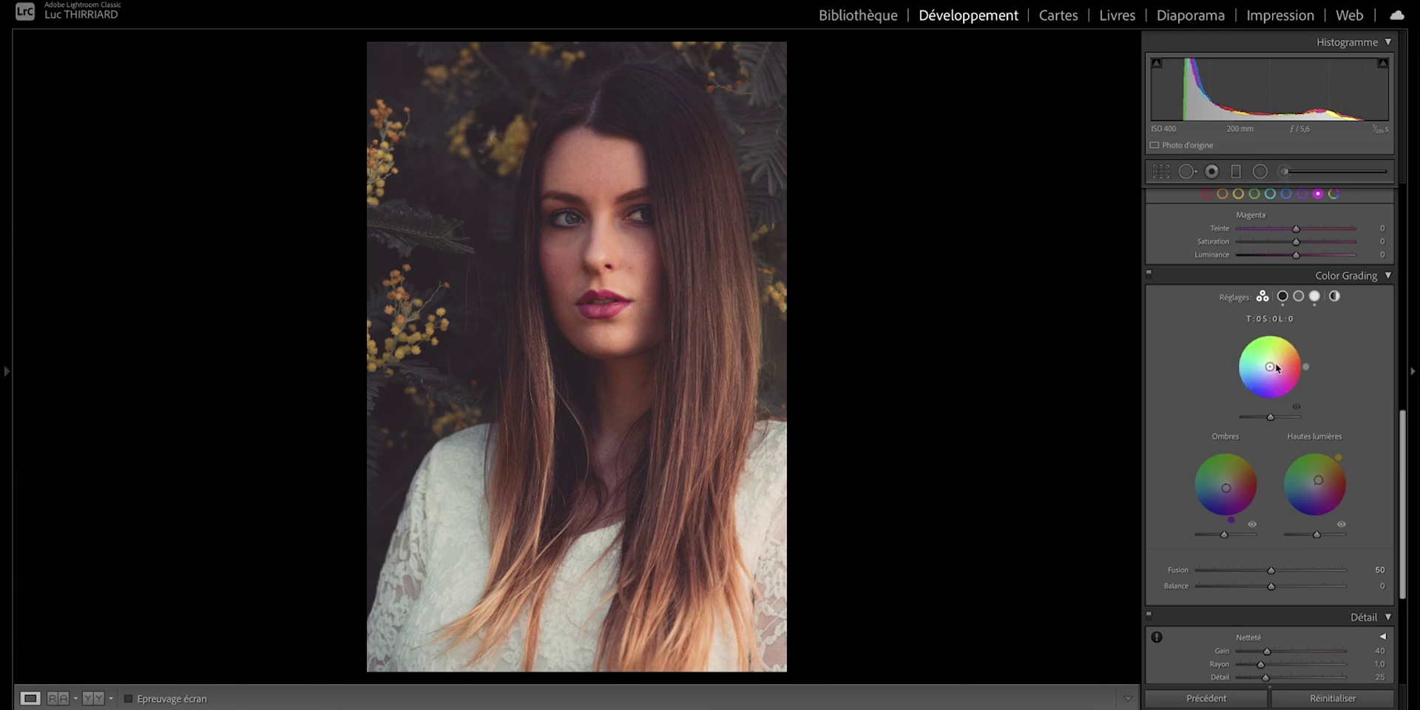
drag(1269, 366, 1270, 366)
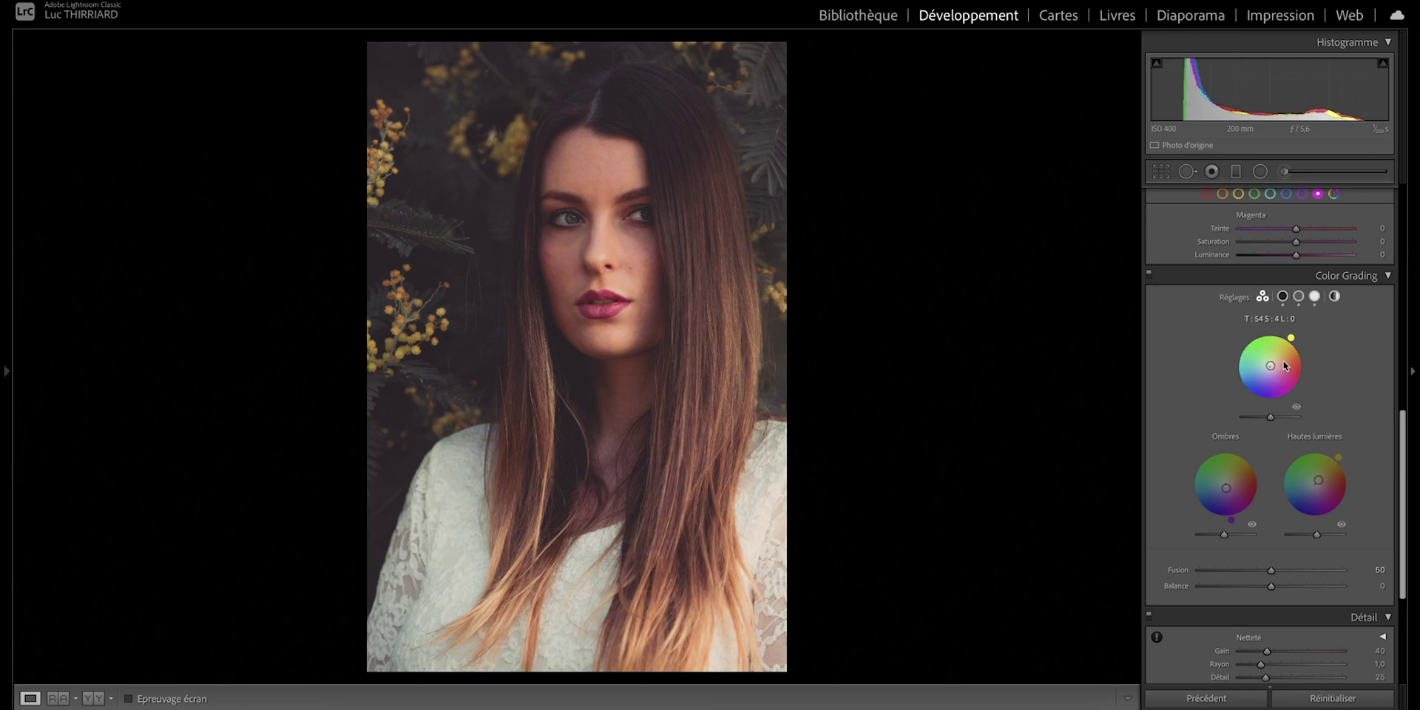
drag(1270, 417, 1273, 419)
Step: Compare the portrait with and without the Color Grading adjustments, leaving them enabled
click(1150, 275)
click(1149, 275)
click(1149, 275)
click(1149, 275)
click(1149, 275)
click(1149, 277)
click(1149, 277)
click(1150, 278)
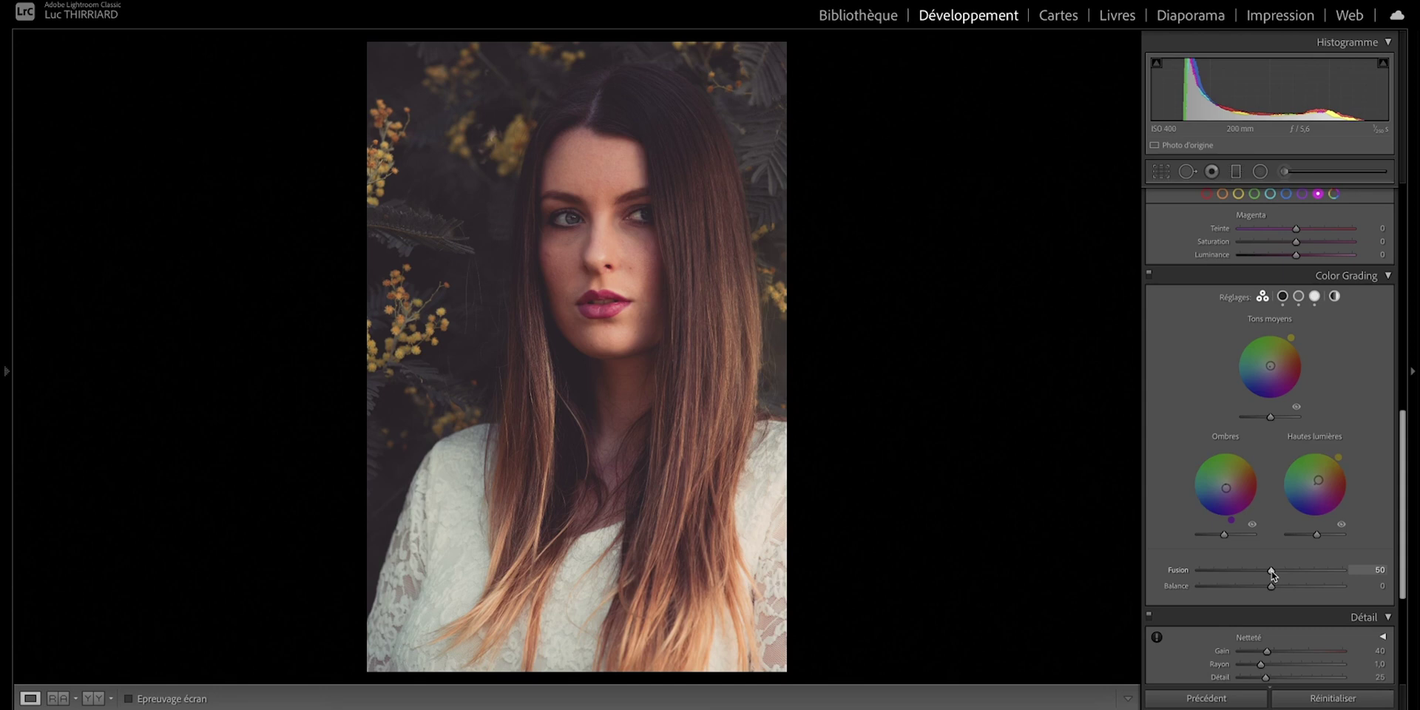
Step: Set the Color Grading Fusion to 57 and Balance to +8, and compare the result with the unedited photo
mouse_move(1271, 573)
mouse_down()
mouse_move(1297, 575)
mouse_move(1284, 576)
mouse_up()
drag(1199, 570, 1275, 592)
key(backslash)
key(backslash)
Step: Set the sharpening Gain to 50 and compare the face close up with and without the Détail adjustments
scroll(1187, 444, down, 5)
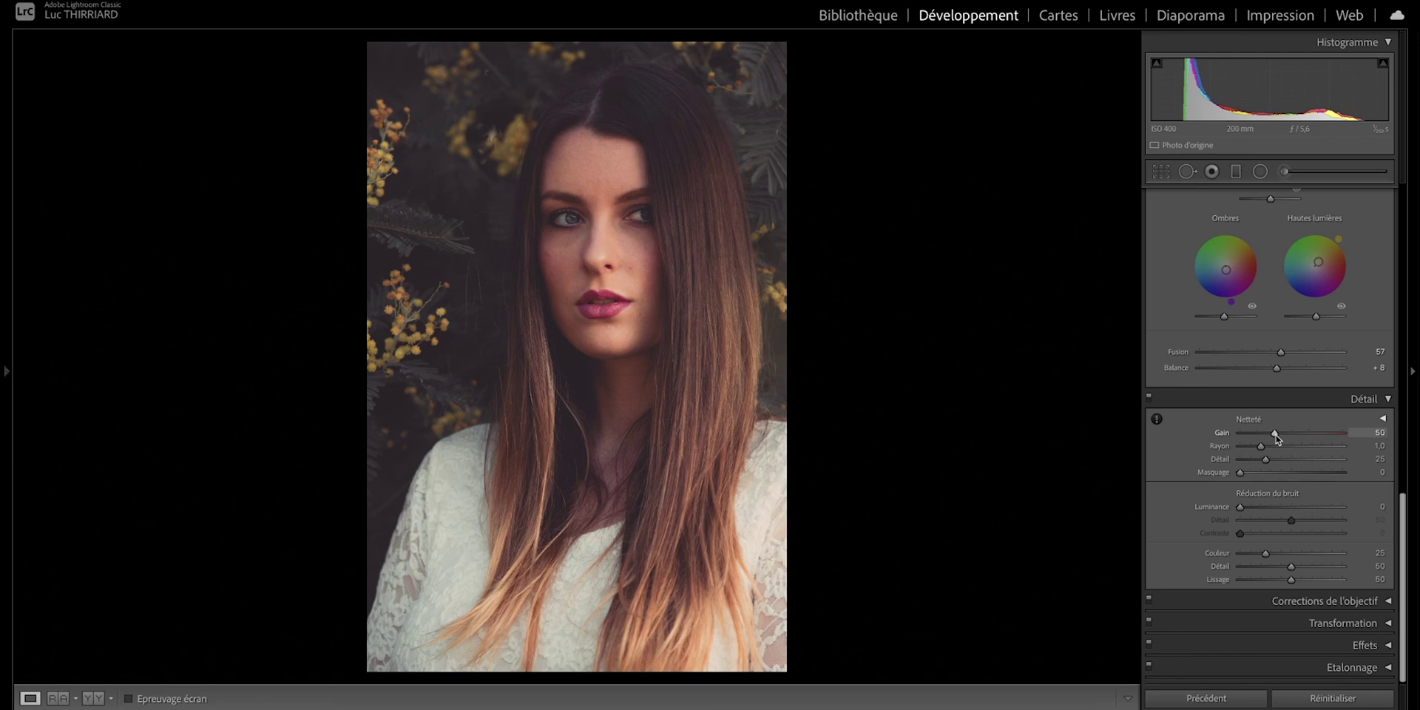
click(641, 233)
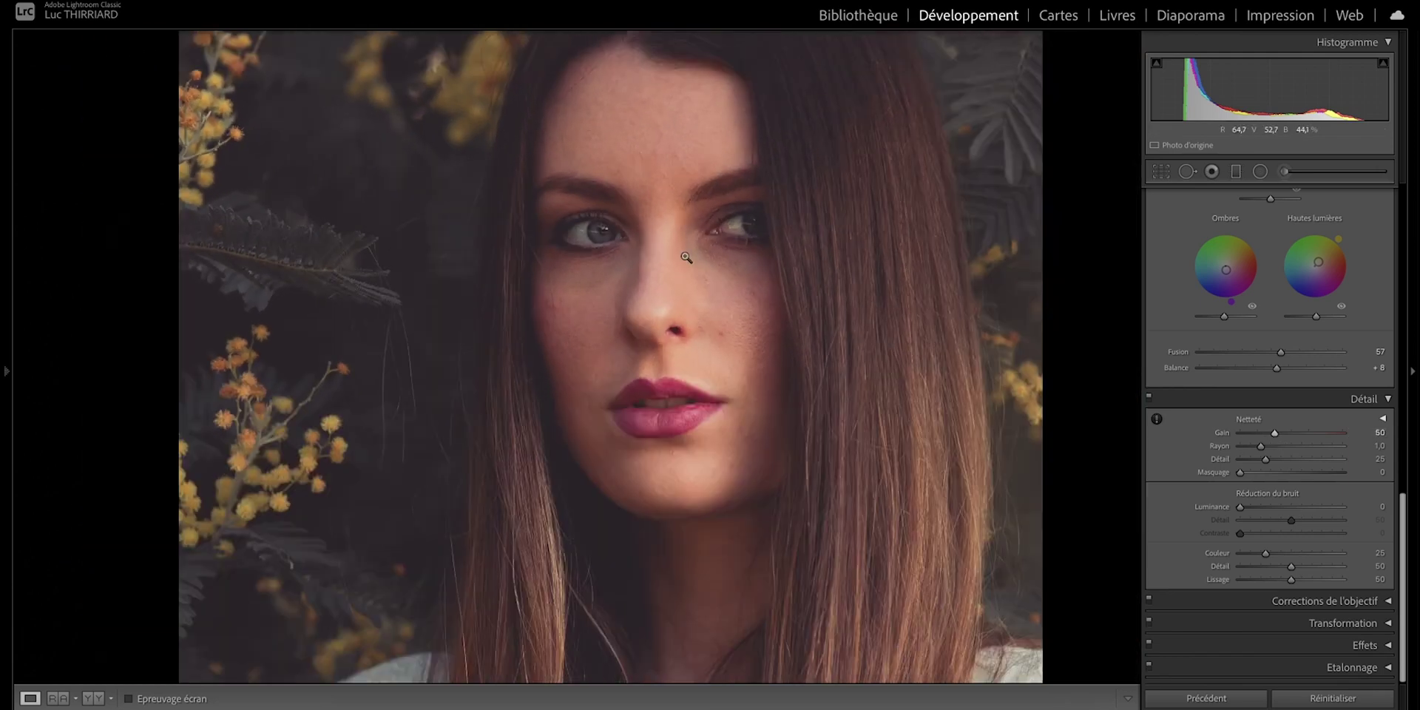
click(686, 257)
click(535, 230)
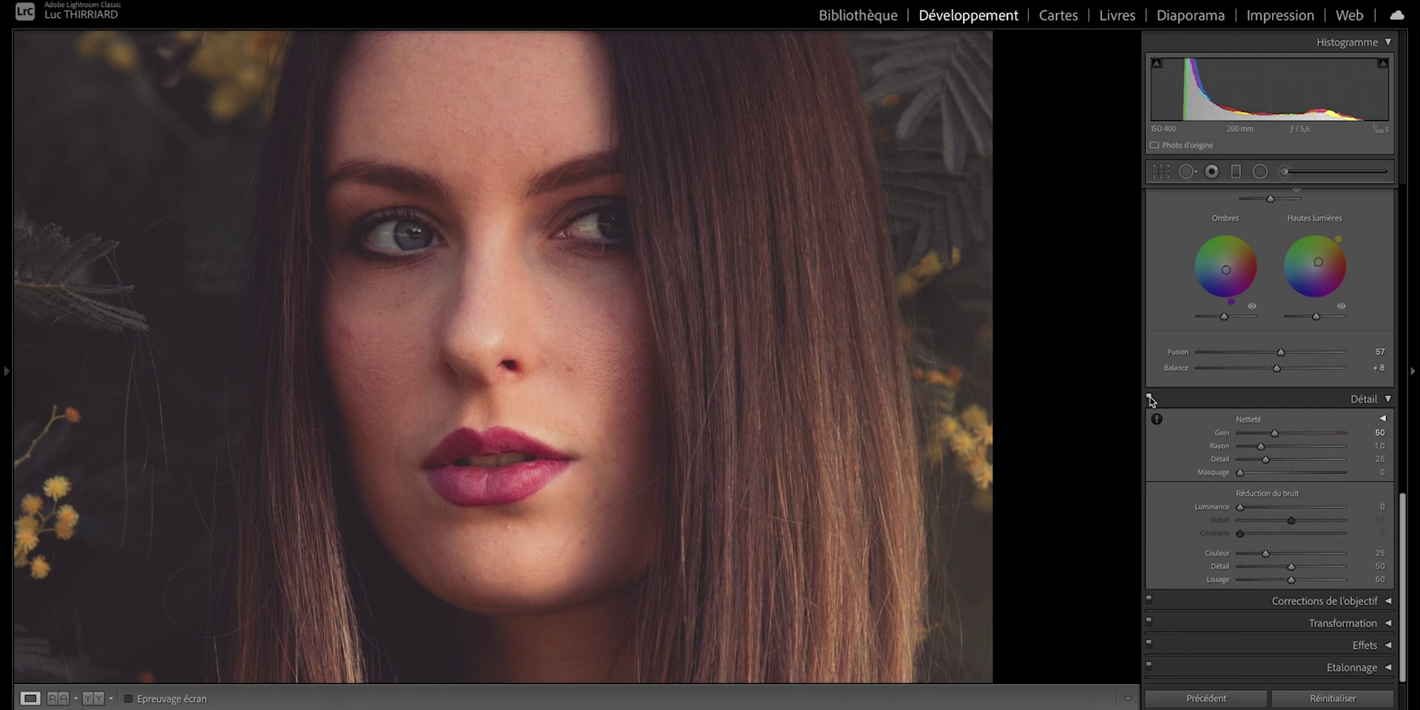
click(1149, 398)
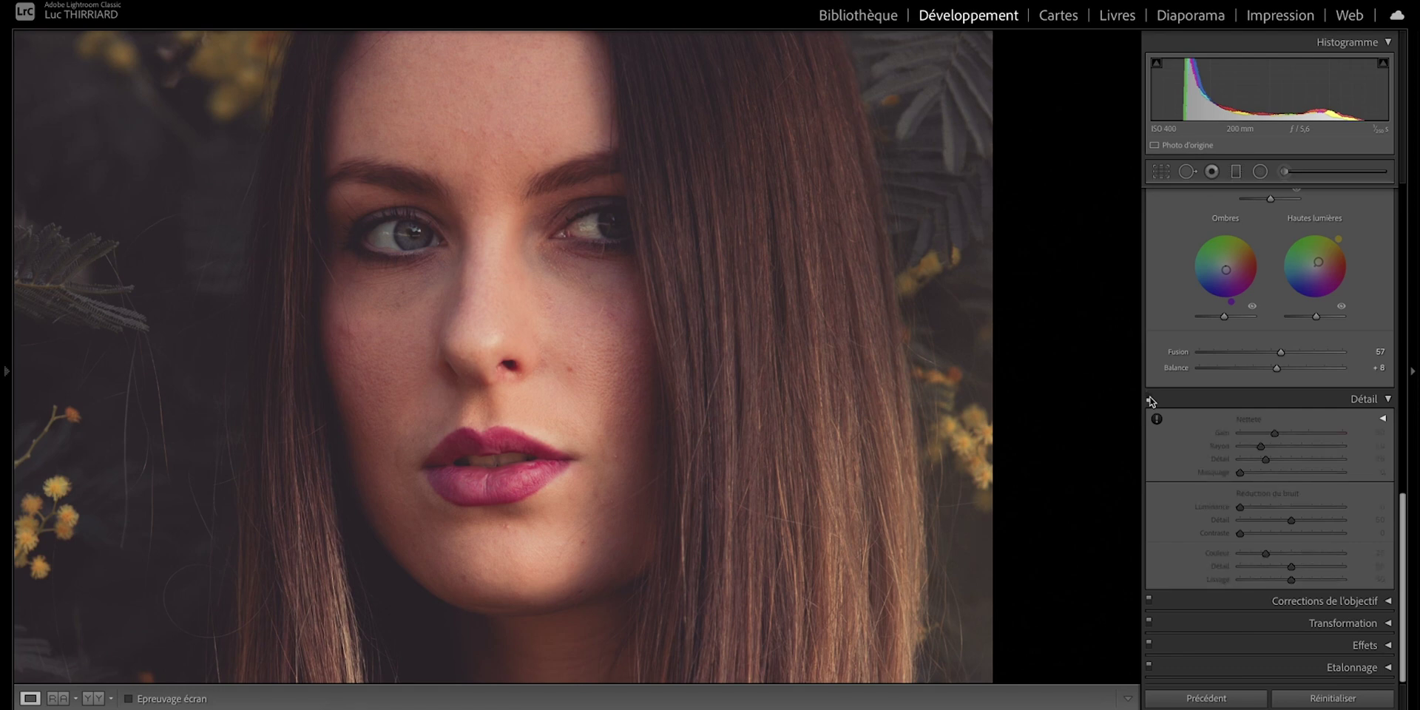
click(401, 247)
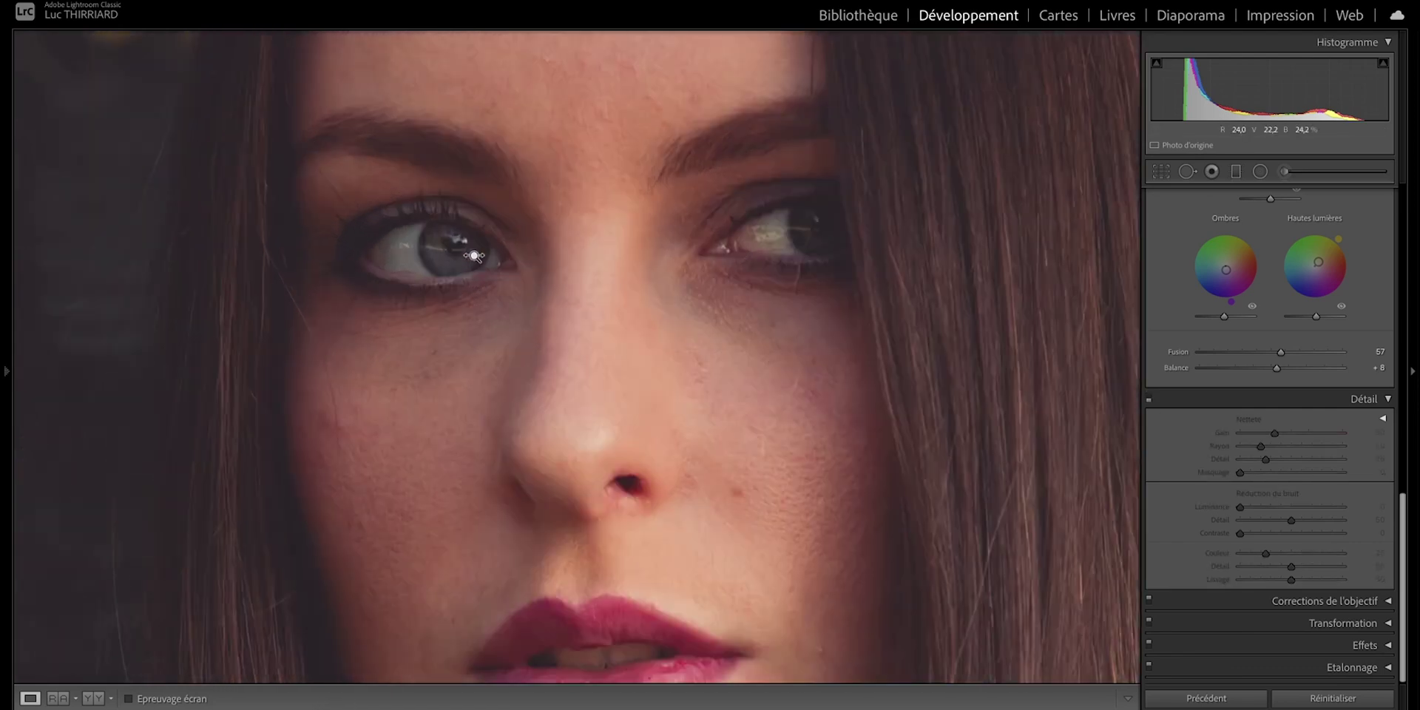
click(1150, 400)
click(1149, 399)
click(1149, 399)
click(1150, 401)
click(1149, 400)
click(805, 361)
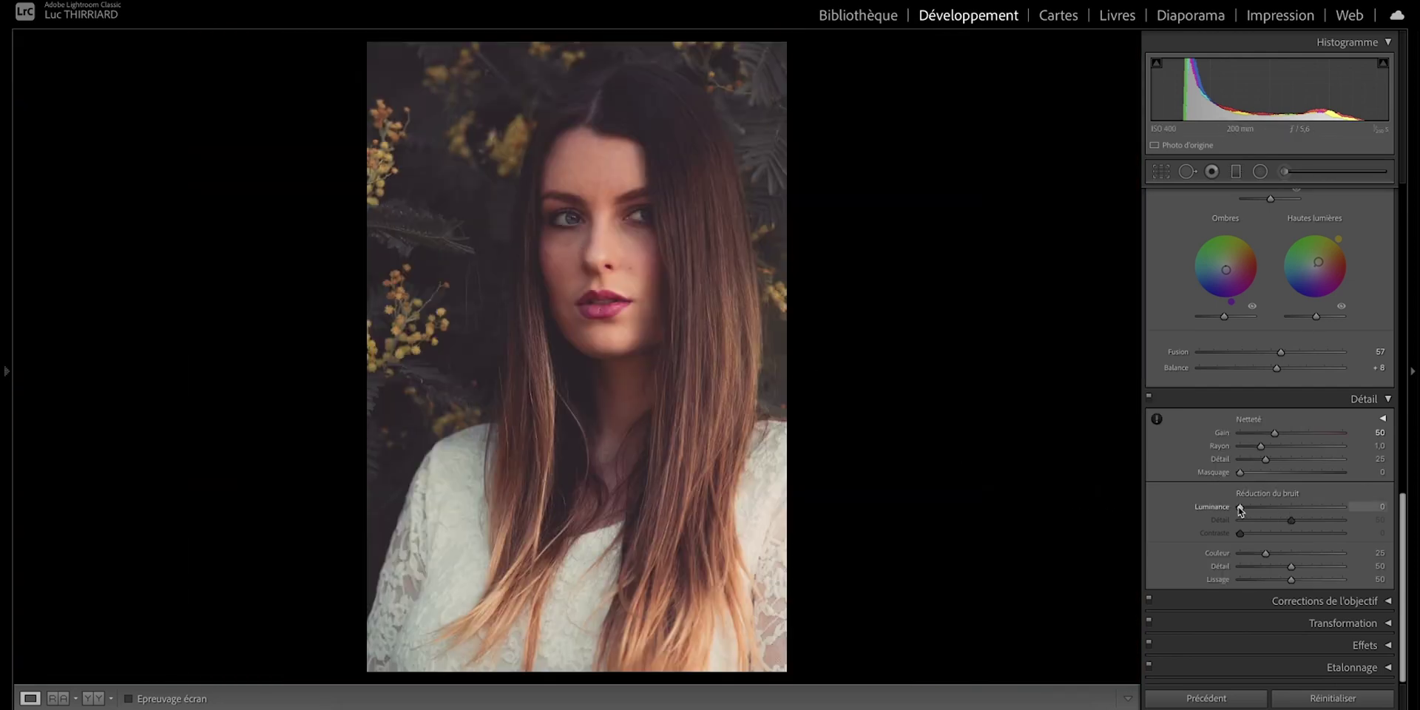
Step: Set noise reduction to Luminance 20 and Détail 60, and compare the eyes close up with and without it
click(584, 220)
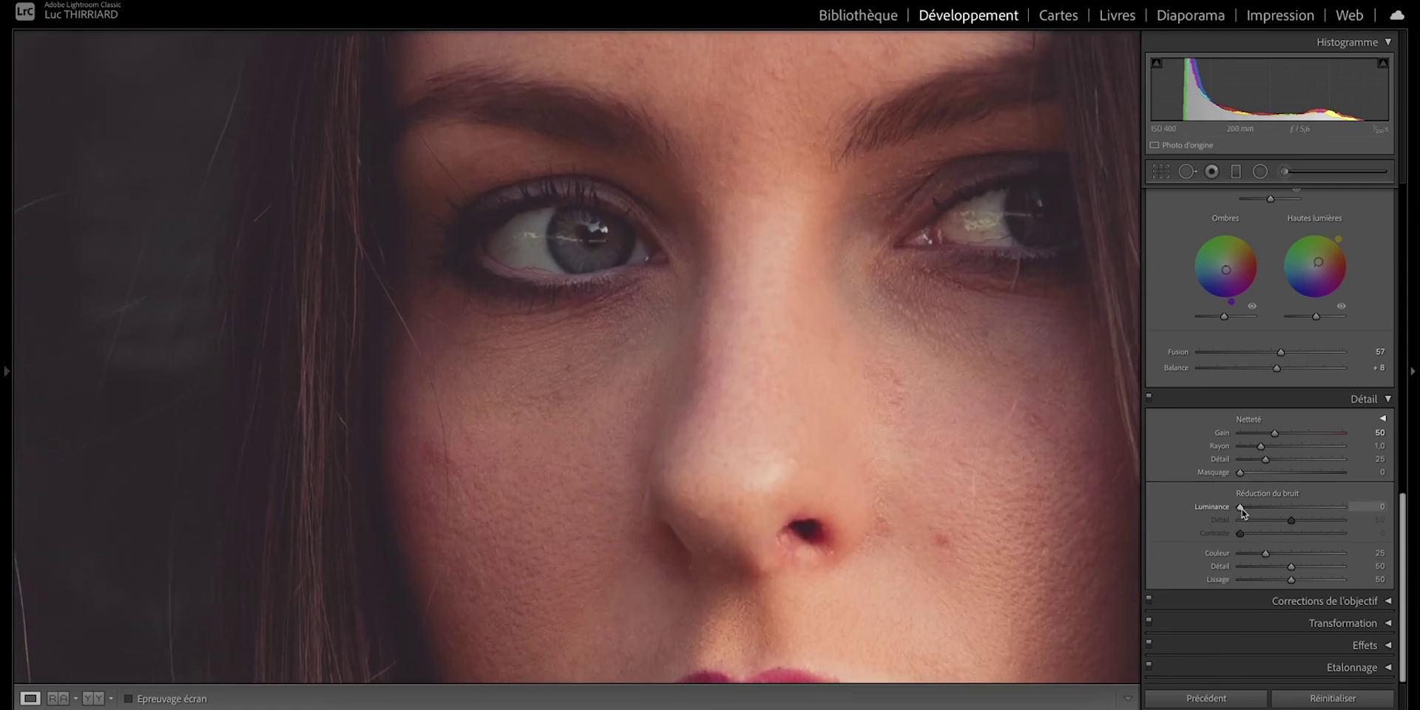
drag(1241, 511, 1255, 512)
click(1149, 398)
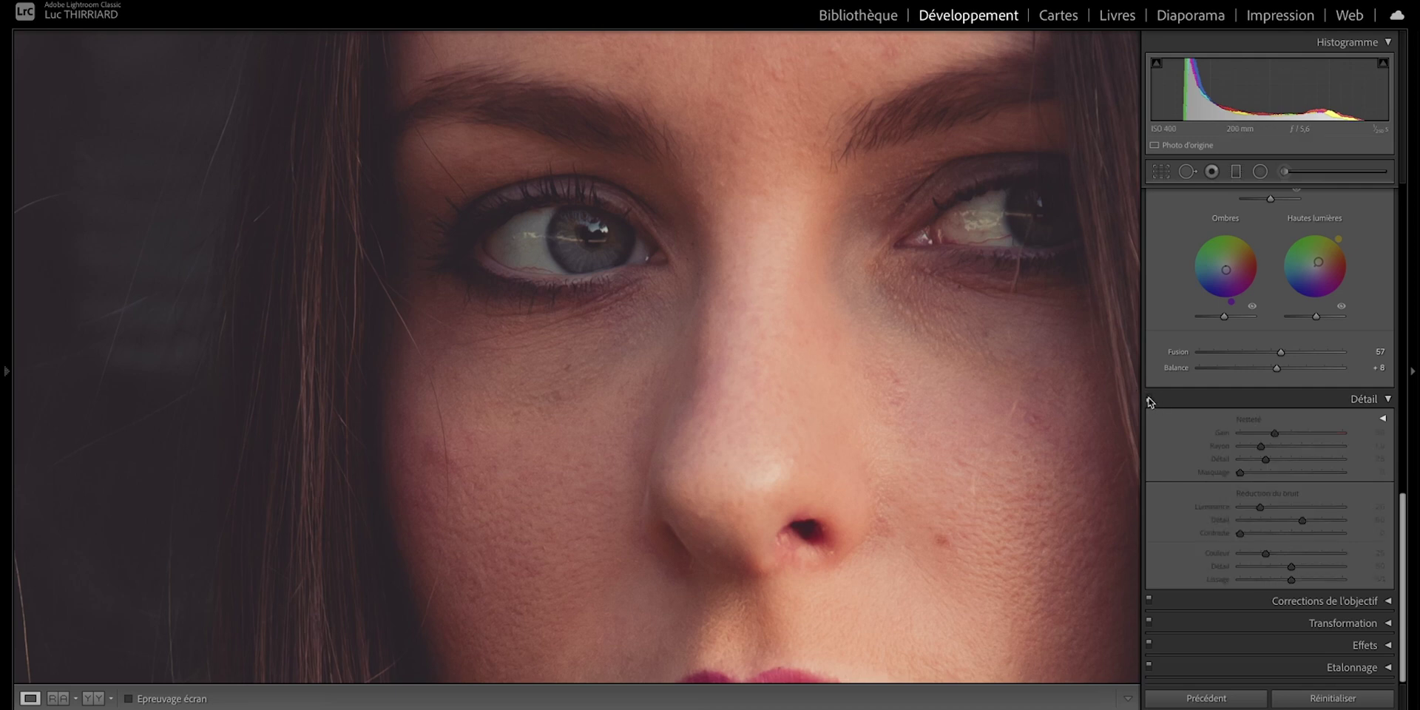
click(1149, 399)
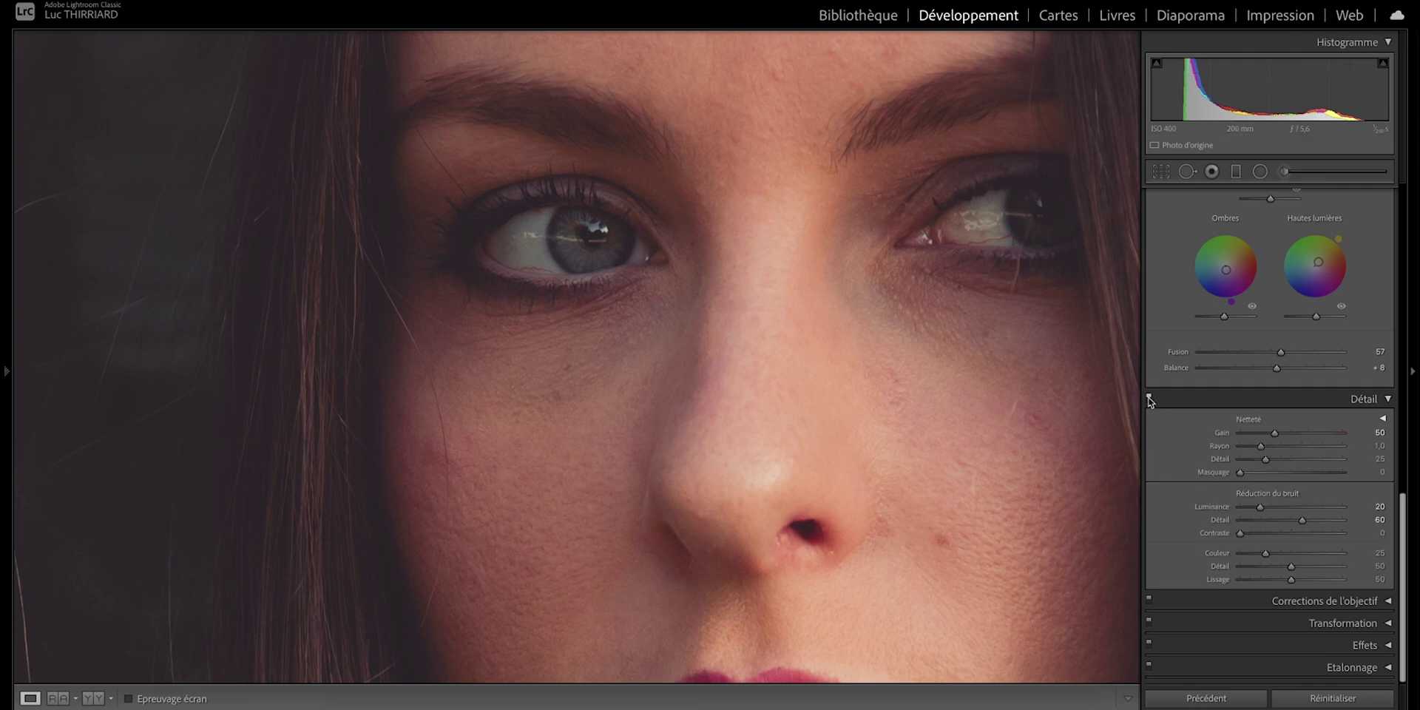
click(802, 469)
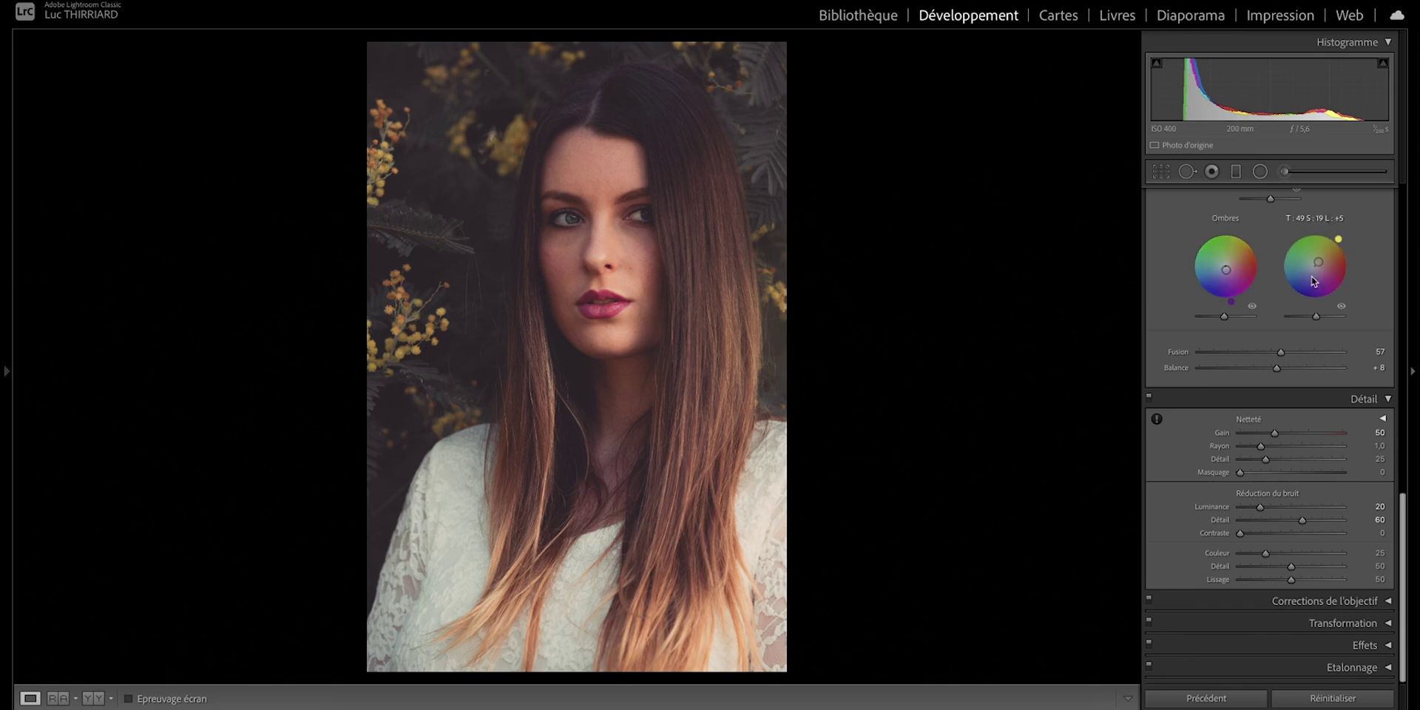
Step: Draw a large elliptical radial filter around the woman, with all effect settings reset to zero
scroll(1314, 281, up, 15)
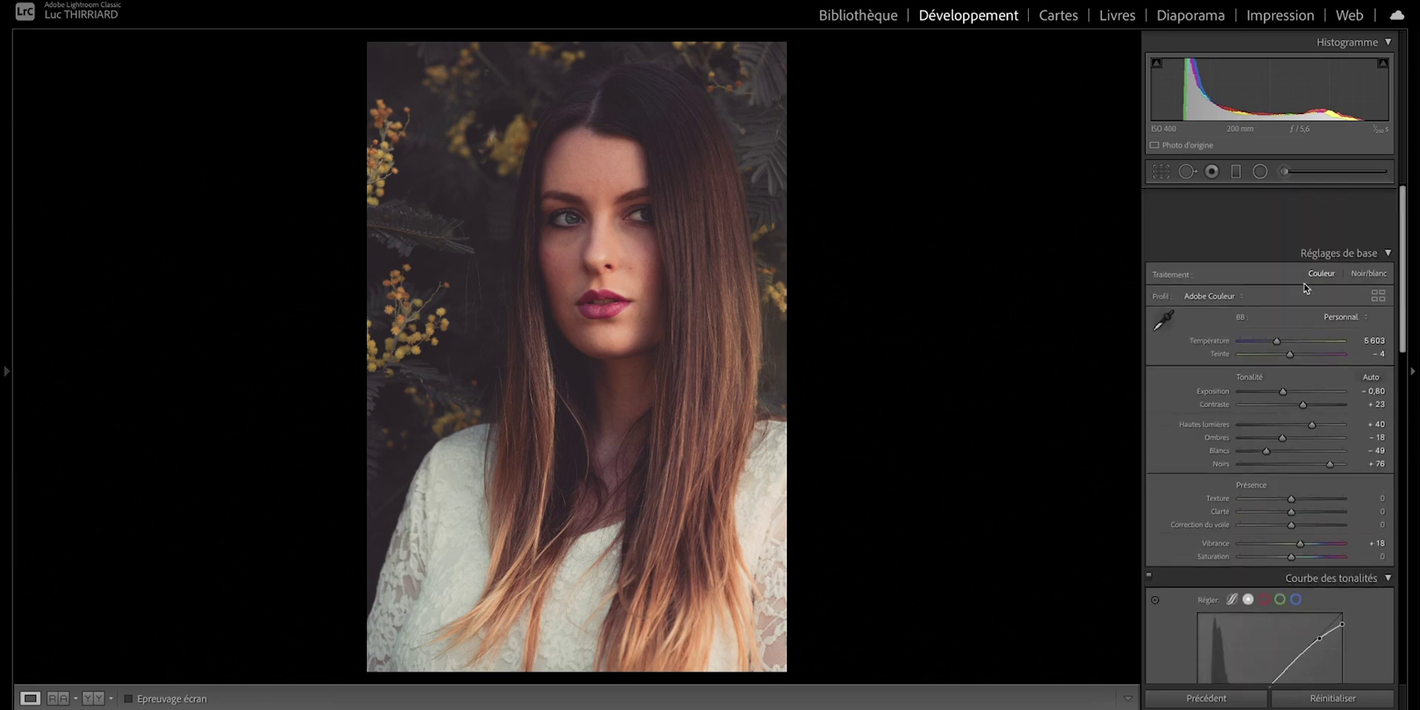
click(1260, 171)
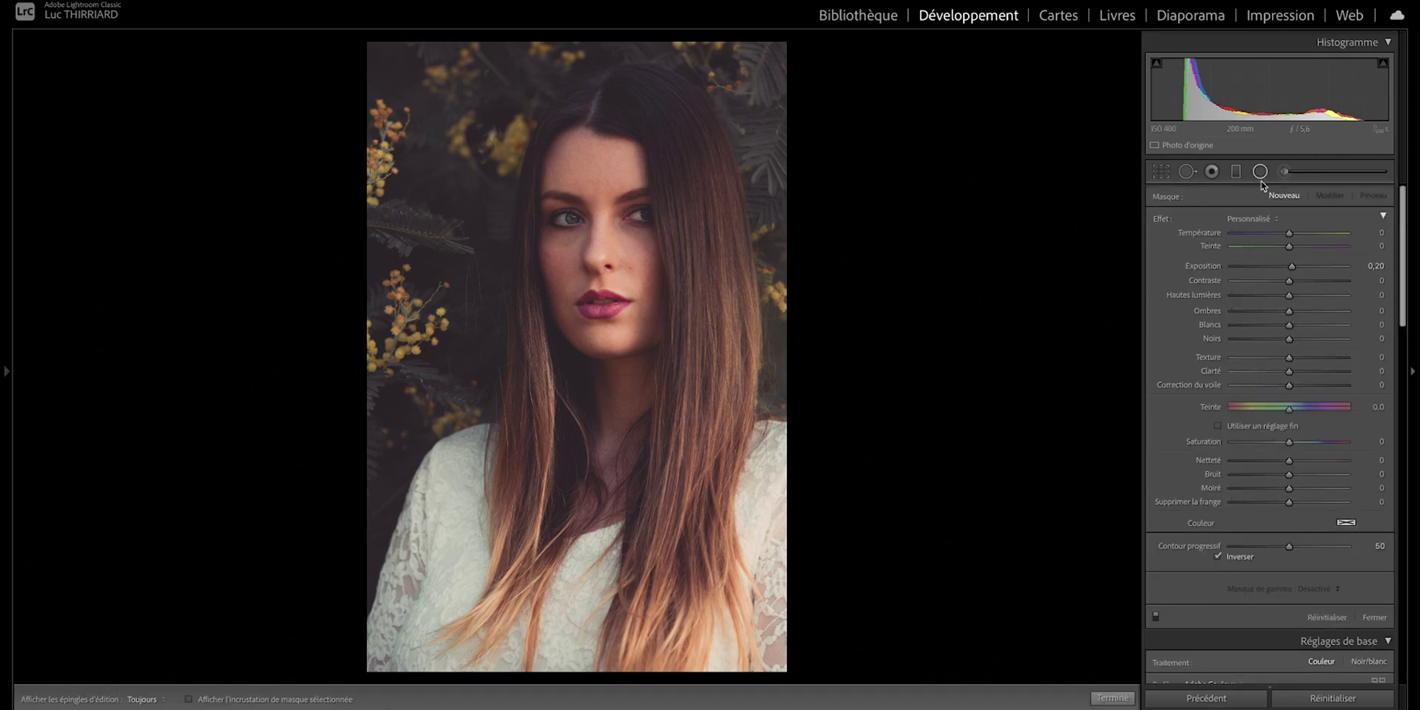
double_click(1161, 218)
drag(569, 347, 806, 44)
drag(743, 324, 757, 327)
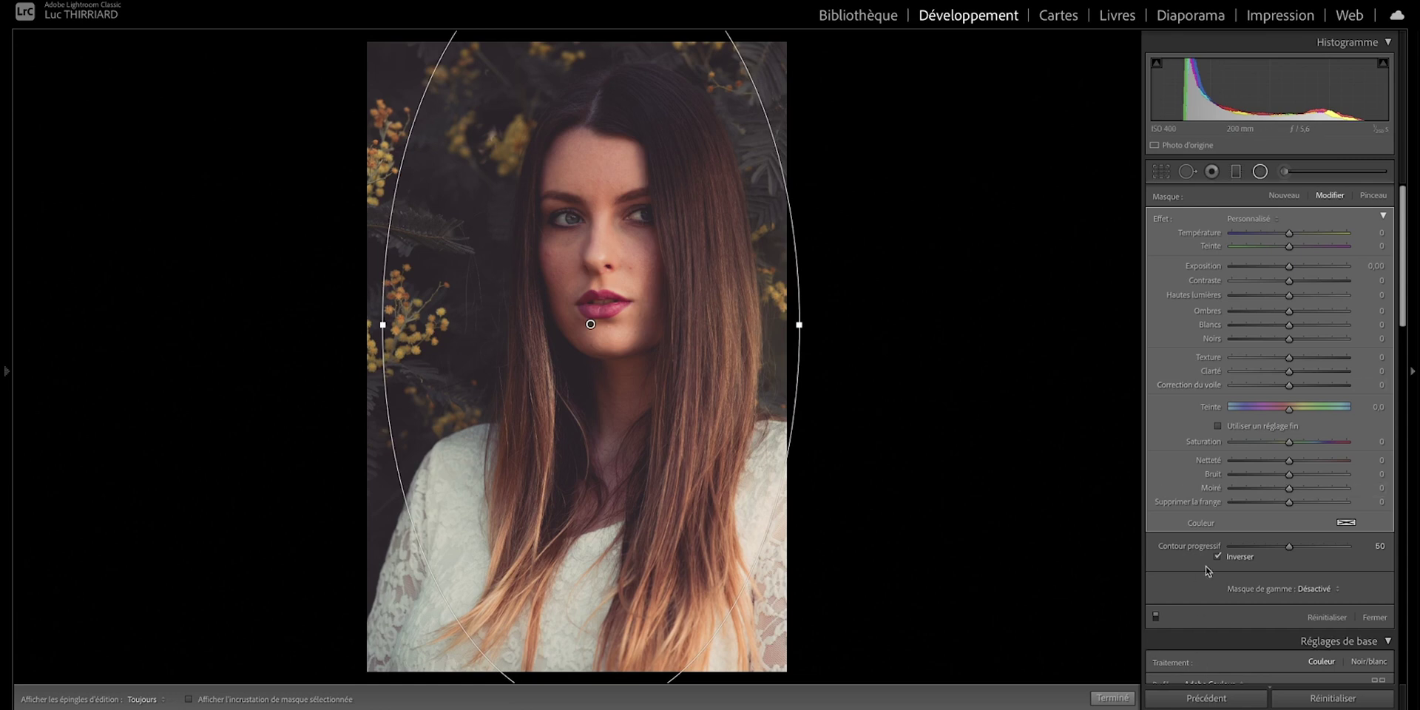
Step: Set the radial filter's Exposition to −0,71 and turn off its Inverser option
drag(1288, 266, 1279, 274)
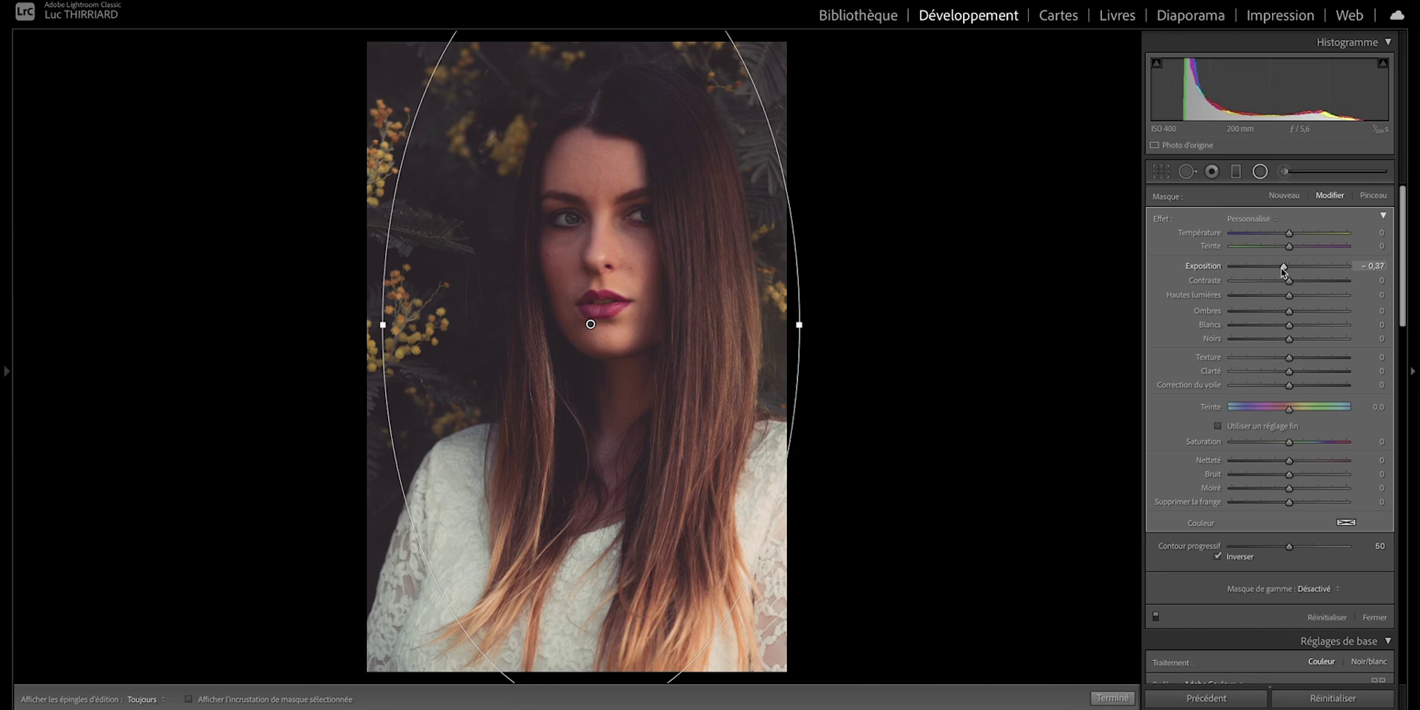
key(apostrophe)
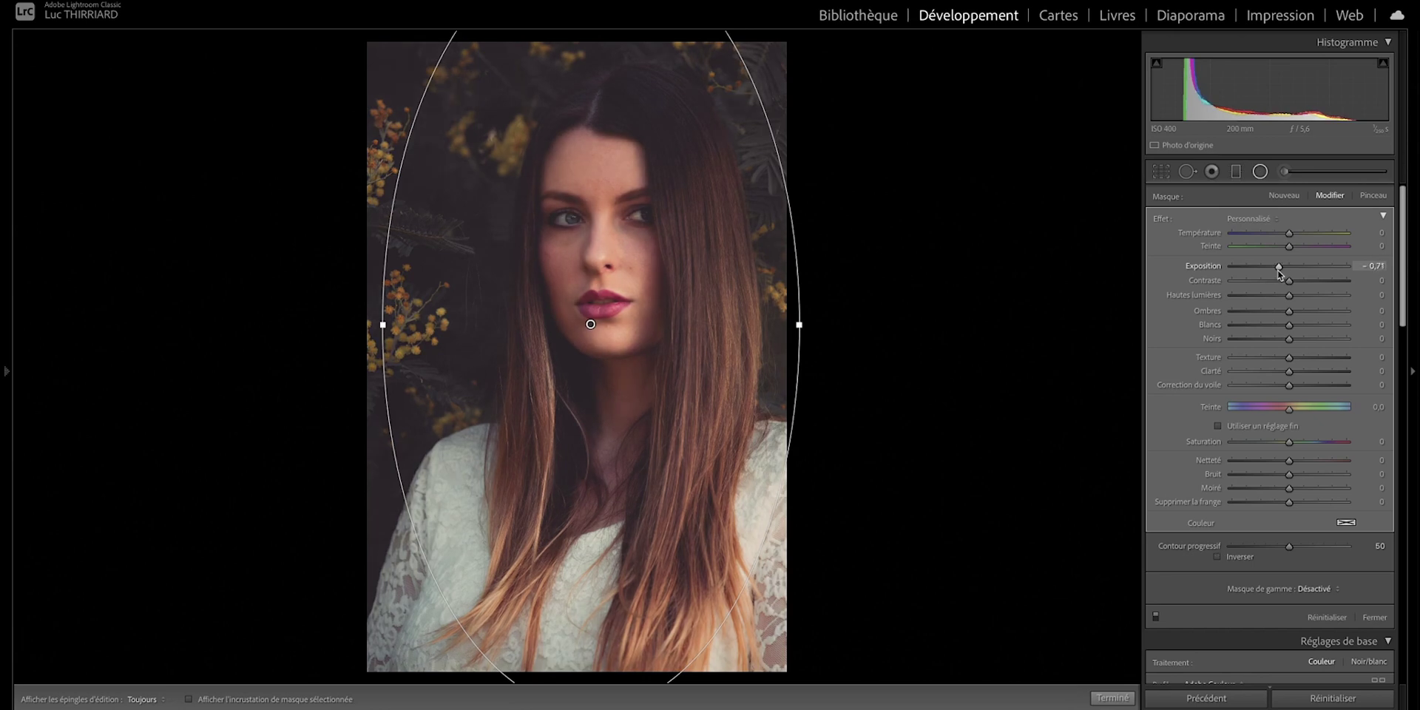
Step: Check the radial filter's coverage with its mask overlay and move the ellipse up to centre it on the woman's face
key(o)
key(o)
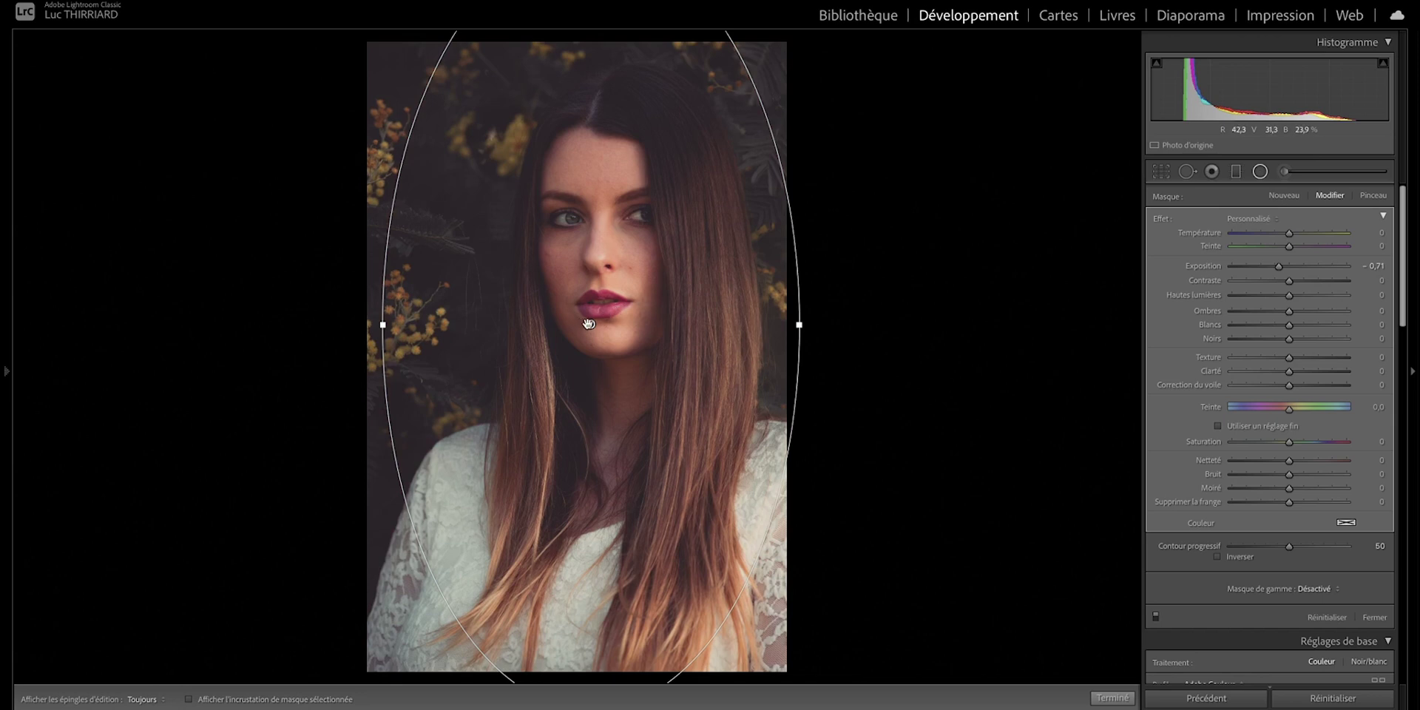
mouse_move(588, 323)
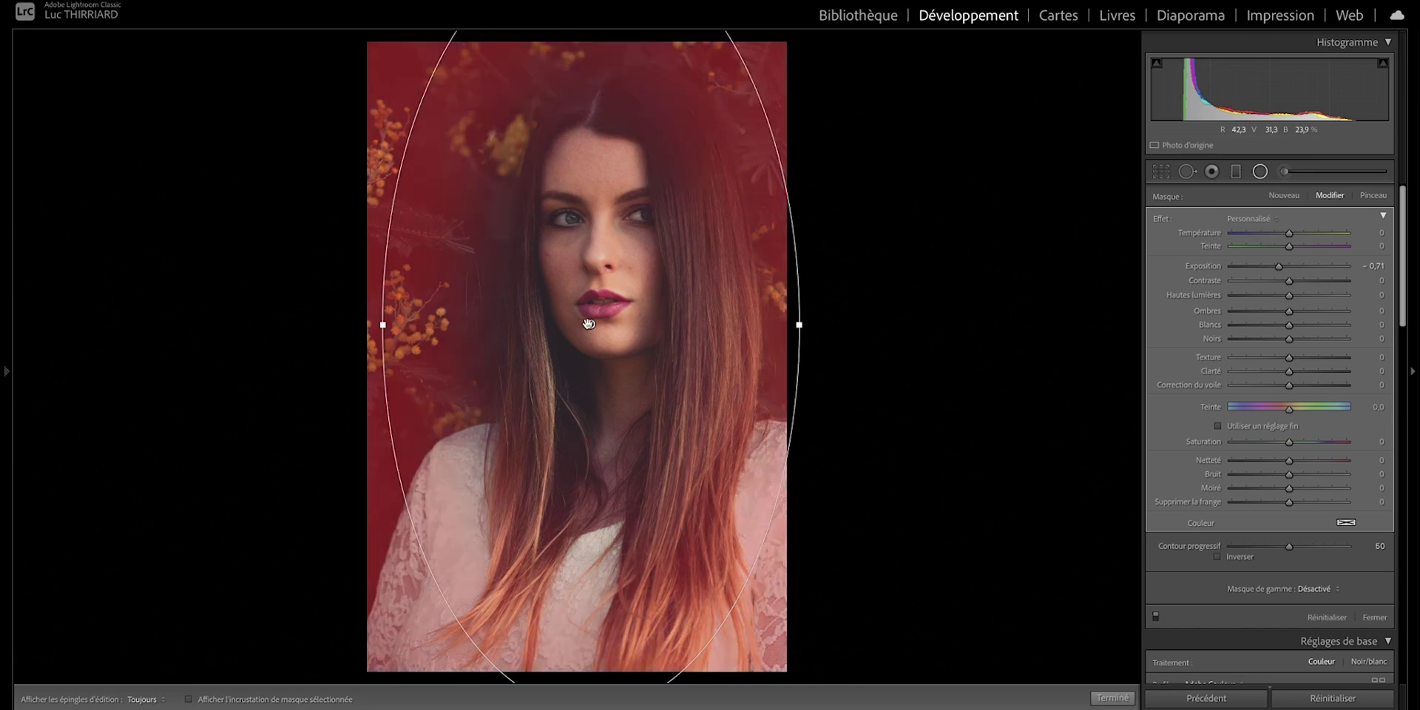
key(o)
drag(656, 361, 659, 318)
key(o)
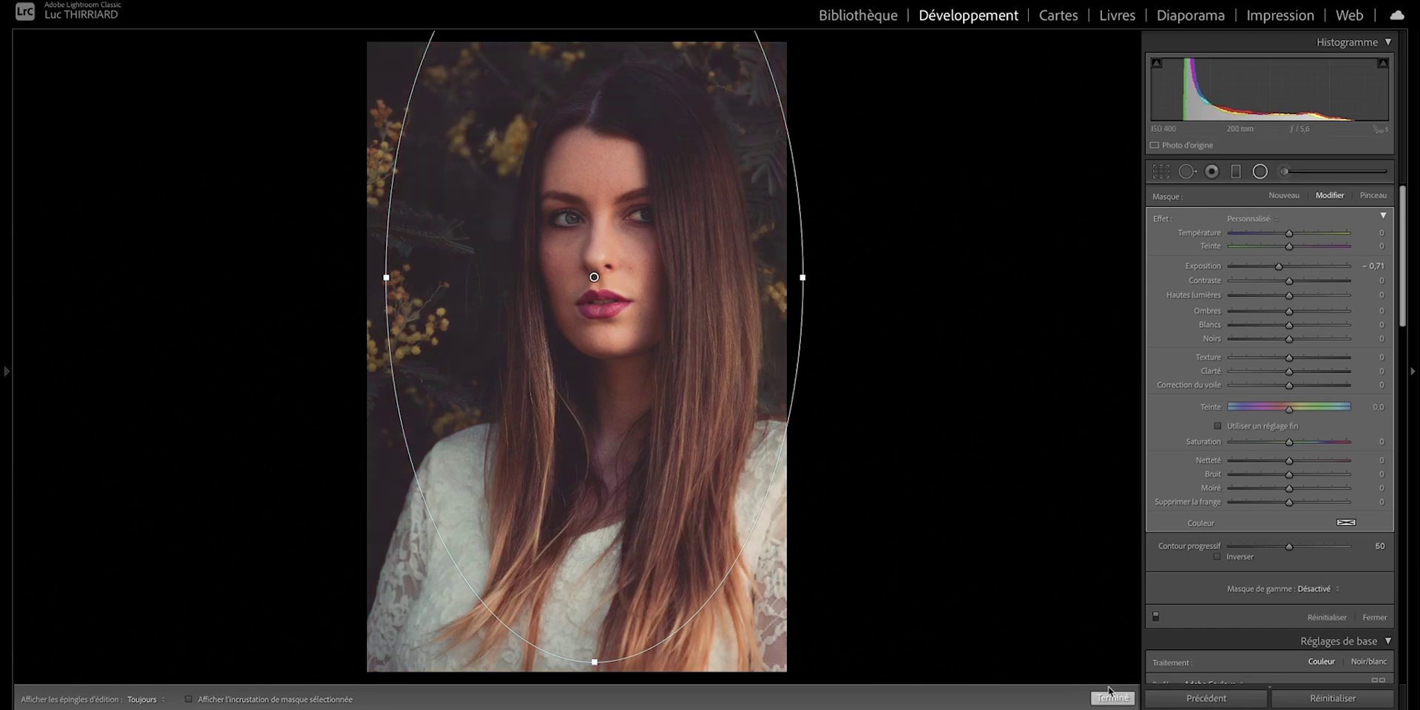
Step: Compare the portrait with and without the radial filter several times and finish editing the filter
click(1156, 617)
click(1156, 617)
click(1156, 616)
click(1155, 616)
click(1155, 616)
click(1156, 617)
click(1156, 617)
click(1156, 617)
click(1112, 697)
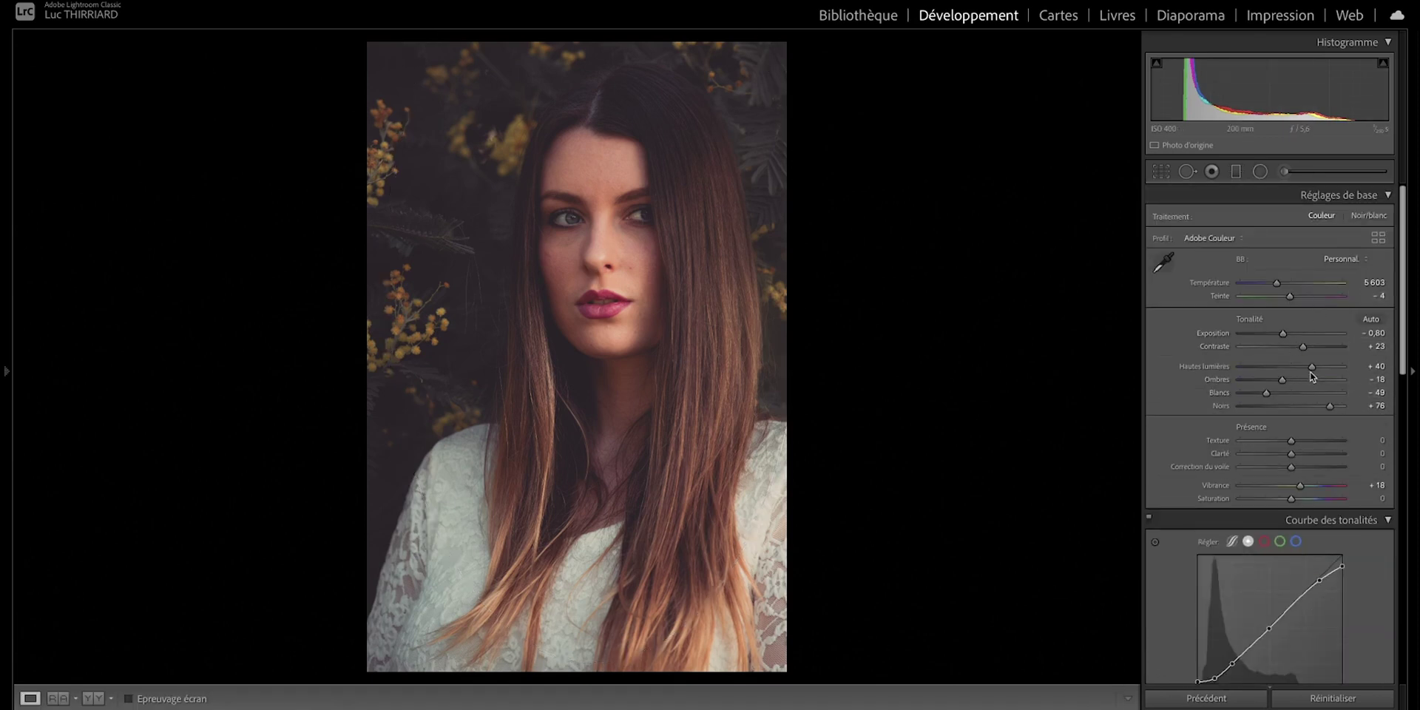
Step: Set the photo's basic Hautes lumières to +60 and Exposition to −0,75
drag(1311, 370, 1284, 338)
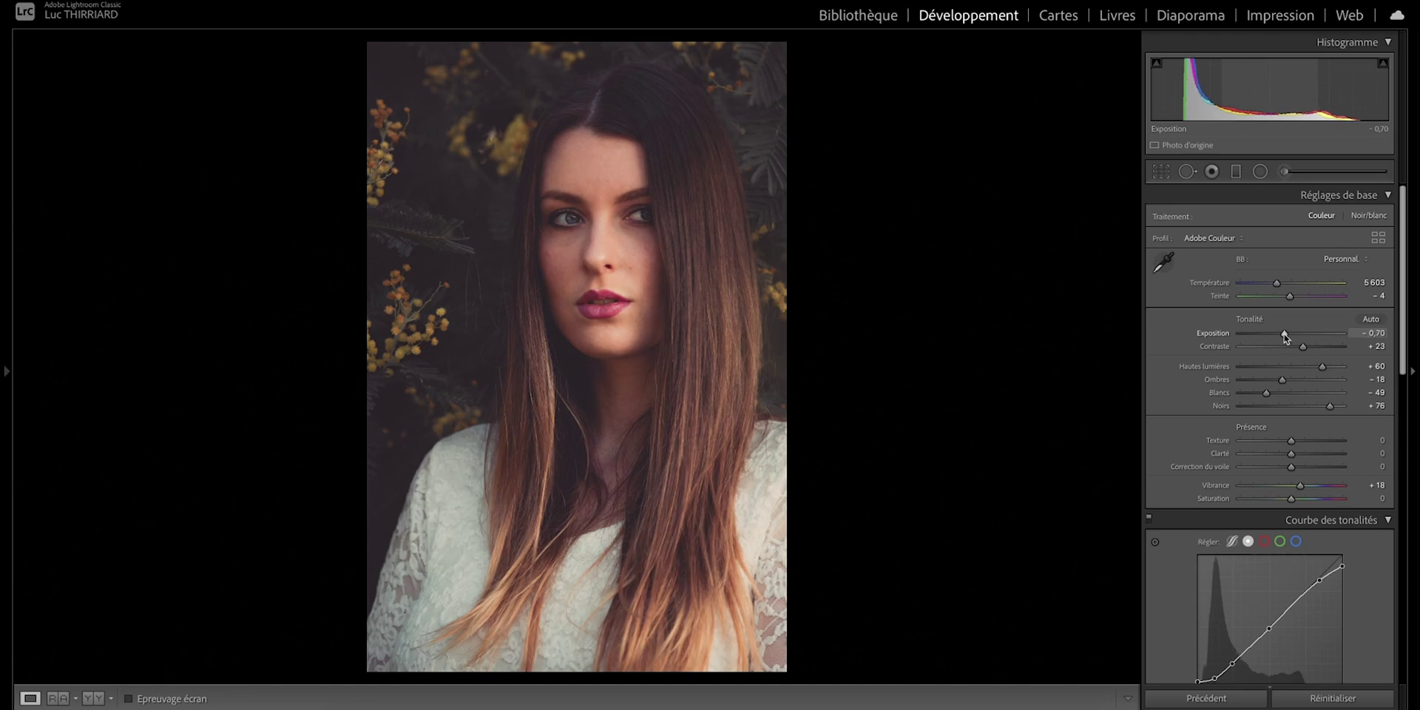
key(ctrl+z)
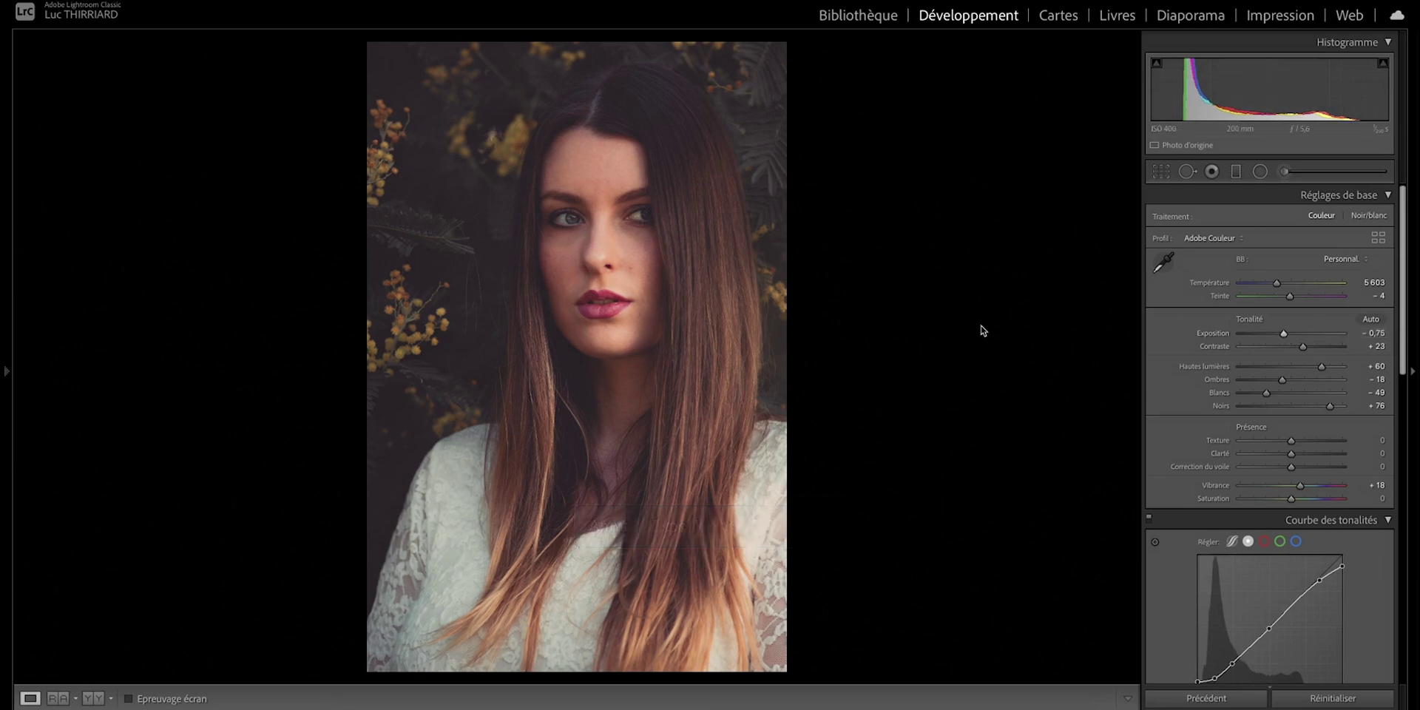
Step: Compare the edited portrait with its original version by resetting all adjustments and restoring them
key(alt)
key(ctrl+shift+r)
key(ctrl+z)
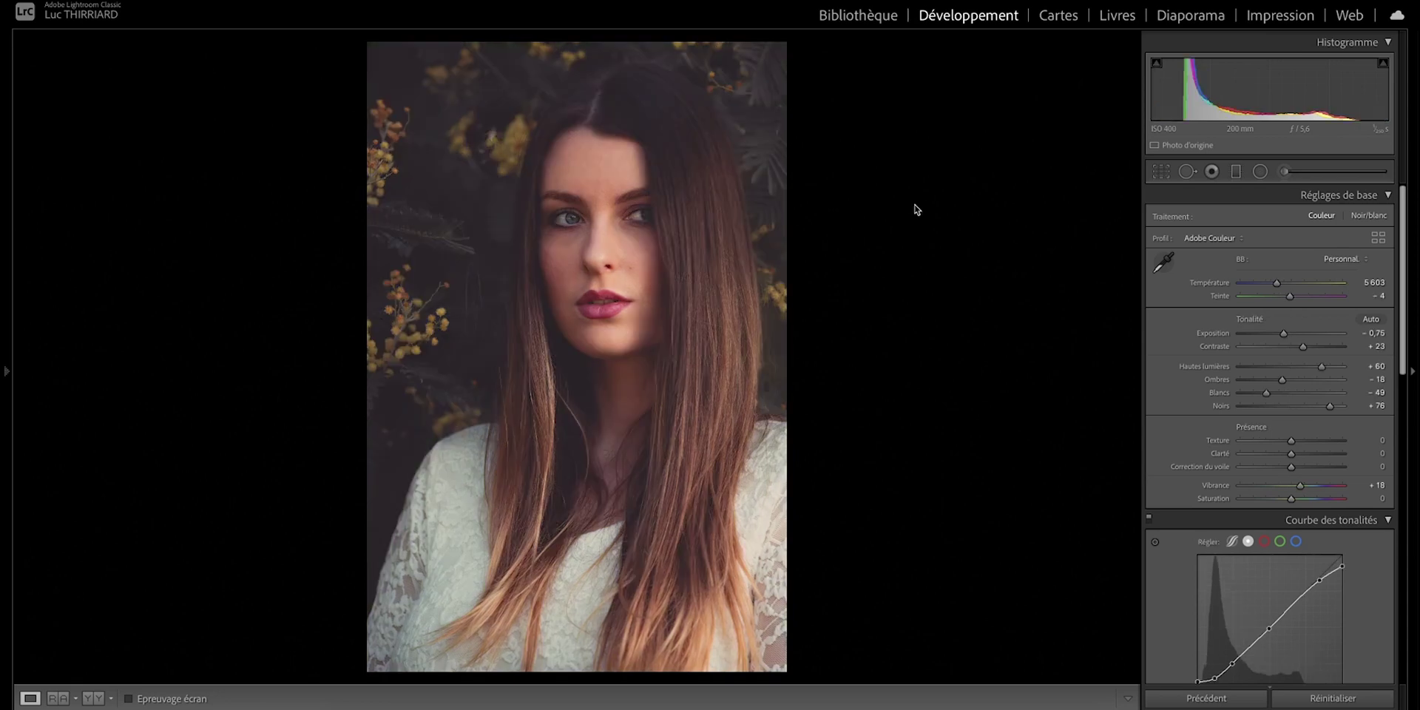